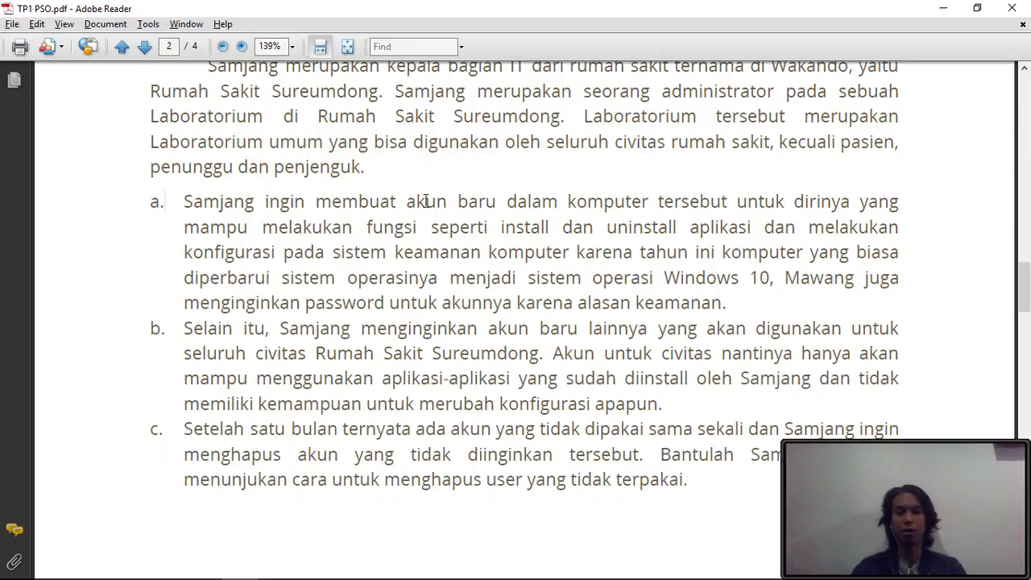
- Start adding a local user named 'adm' without a Microsoft account under Family & other people
key(alt+Tab)
key(Tab)
key(Tab)
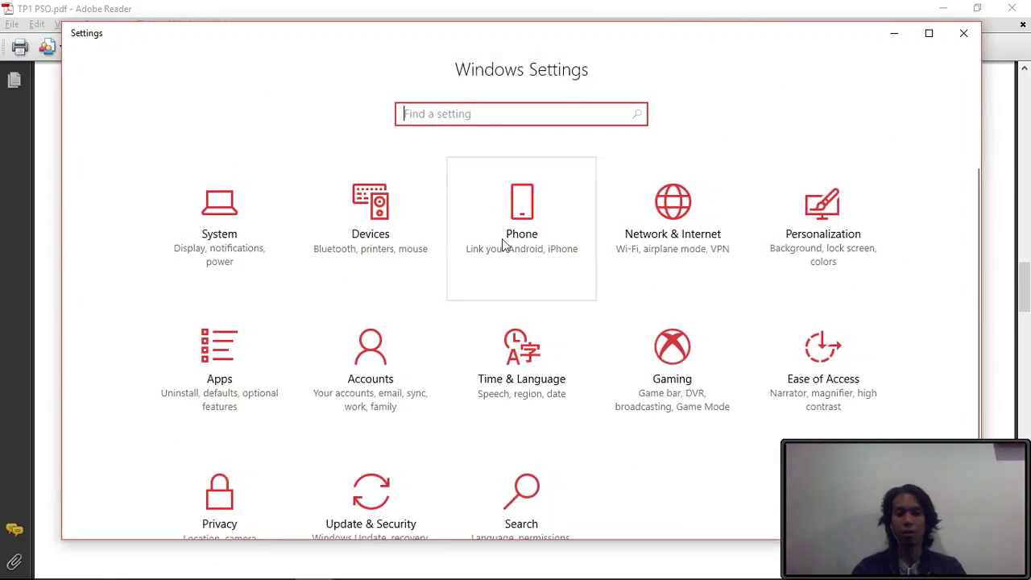
click(371, 358)
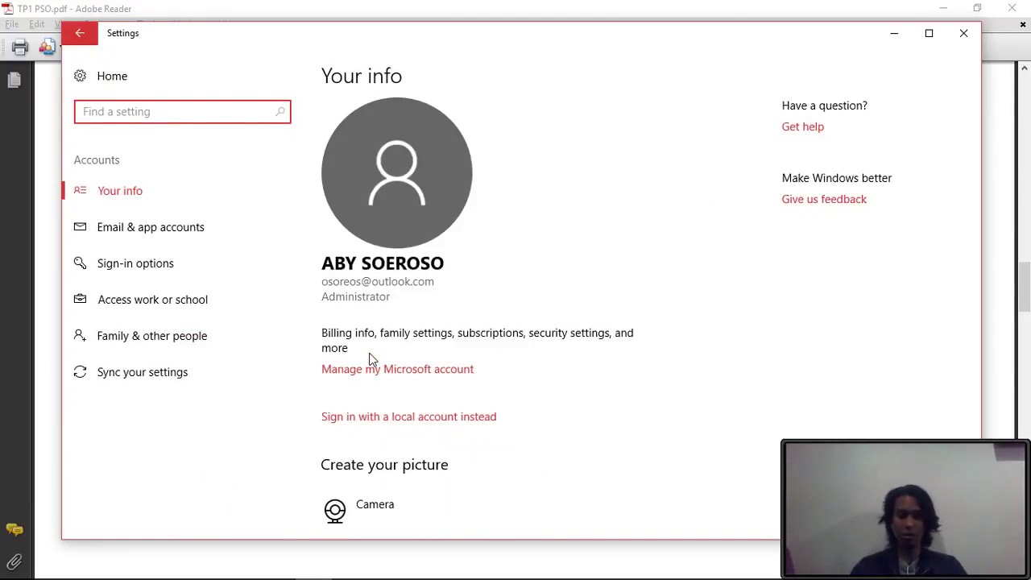
click(154, 338)
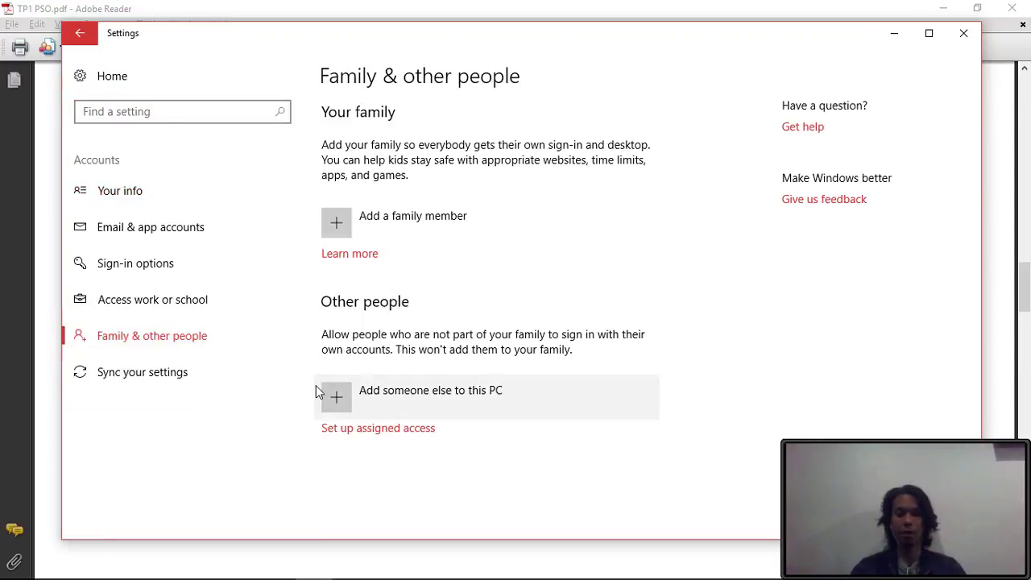
click(333, 395)
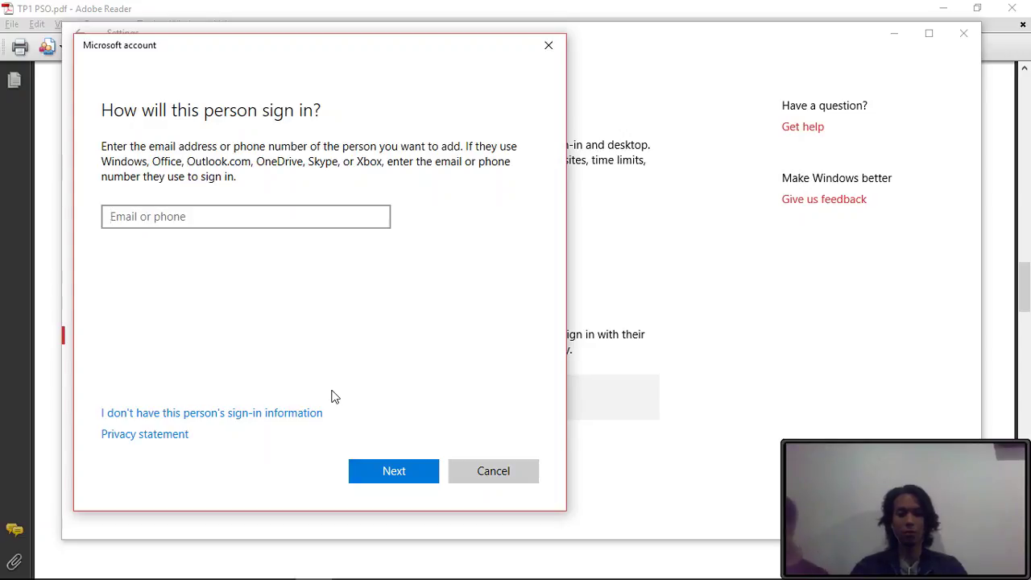
click(226, 414)
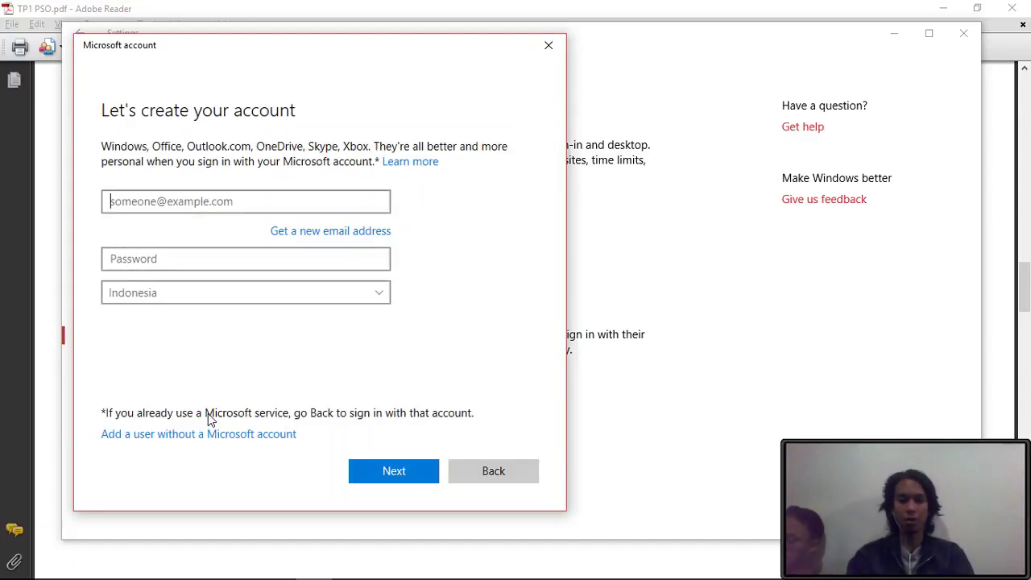
click(208, 436)
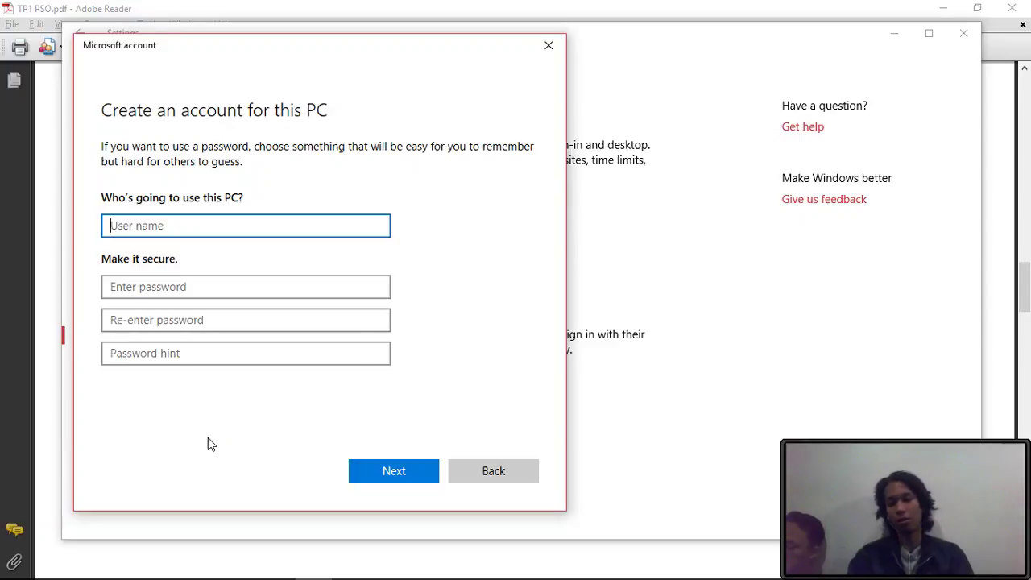
text(admini)
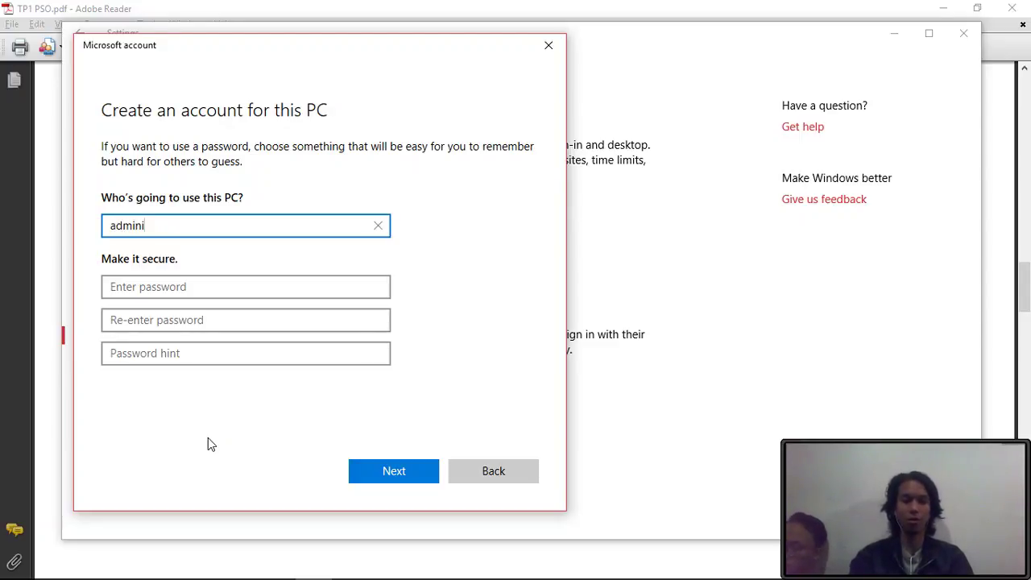
key(Return)
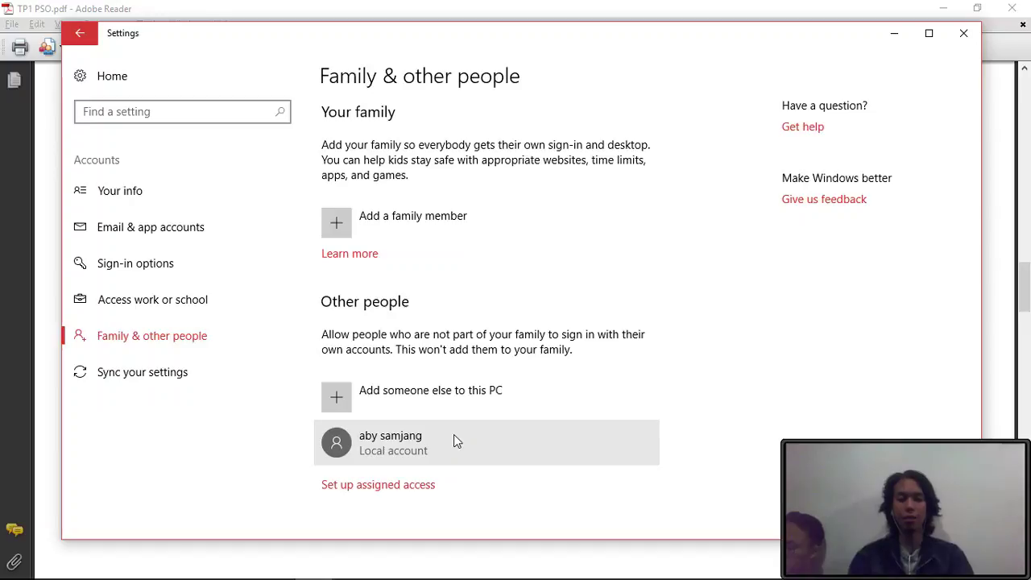
key(alt+Tab)
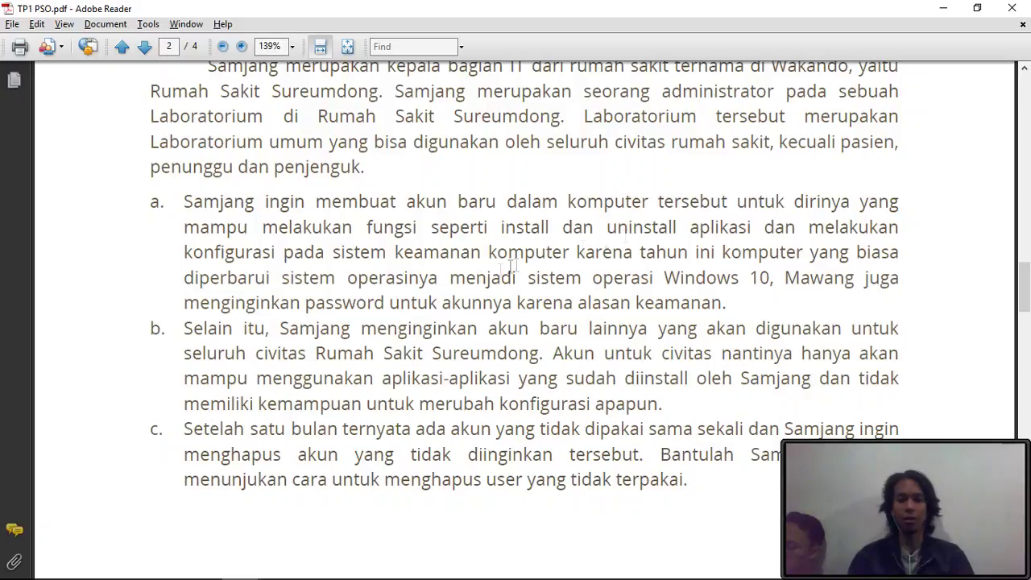
- Change the new local account's type from Standard to Administrator
key(alt+Tab)
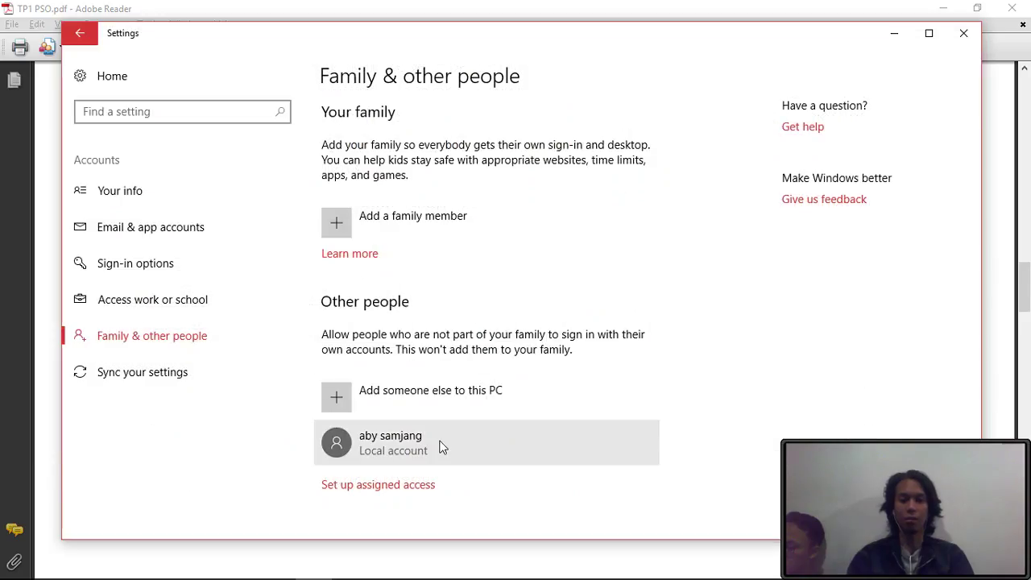
click(441, 448)
click(540, 491)
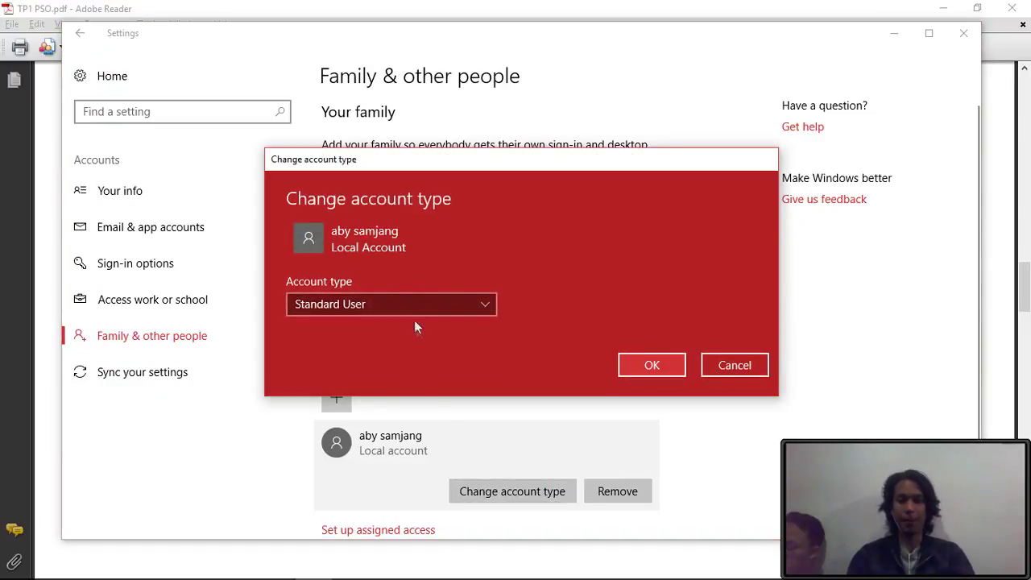
click(384, 309)
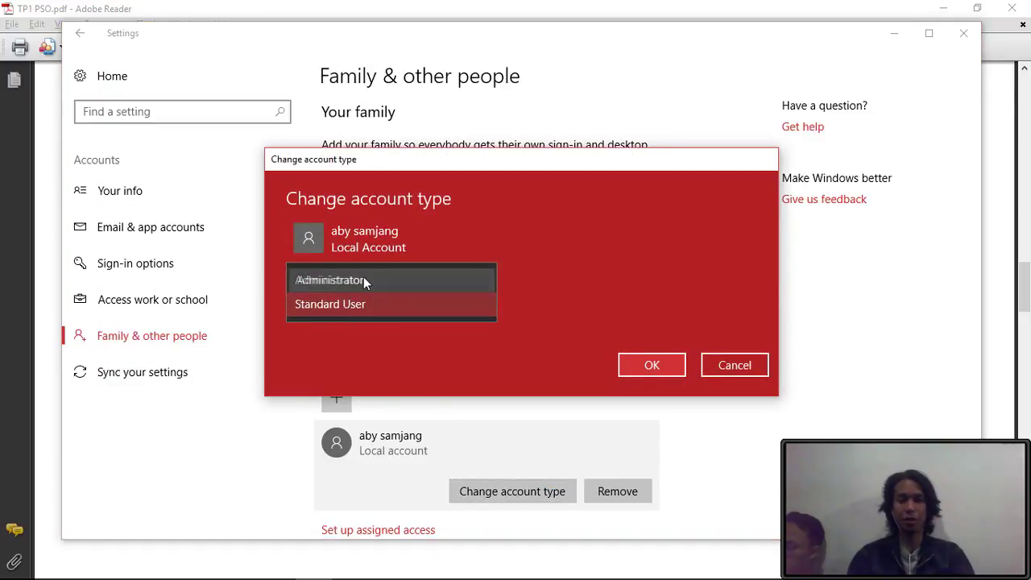
click(363, 279)
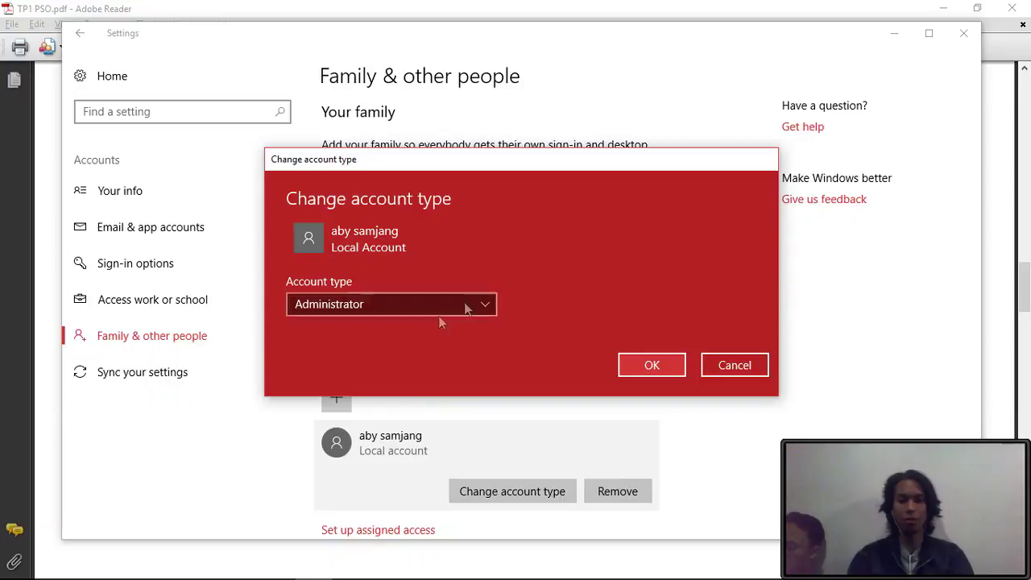
click(659, 373)
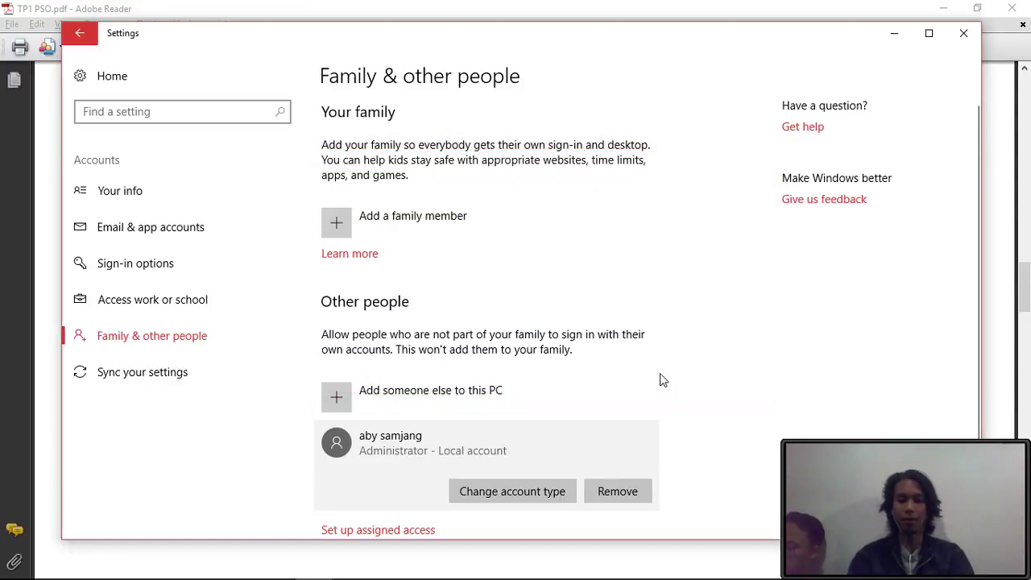
key(alt+Tab)
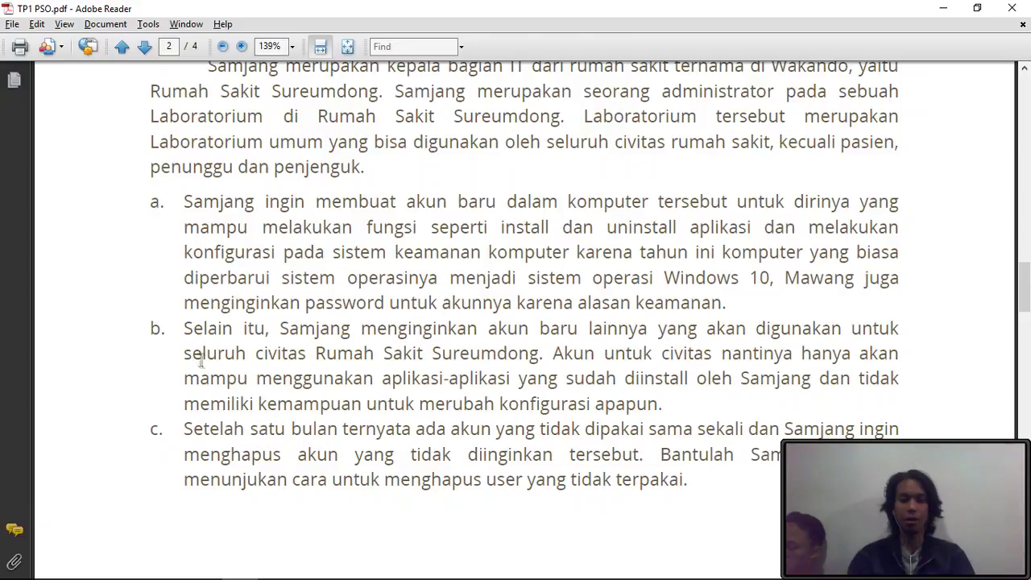
key(alt+Tab)
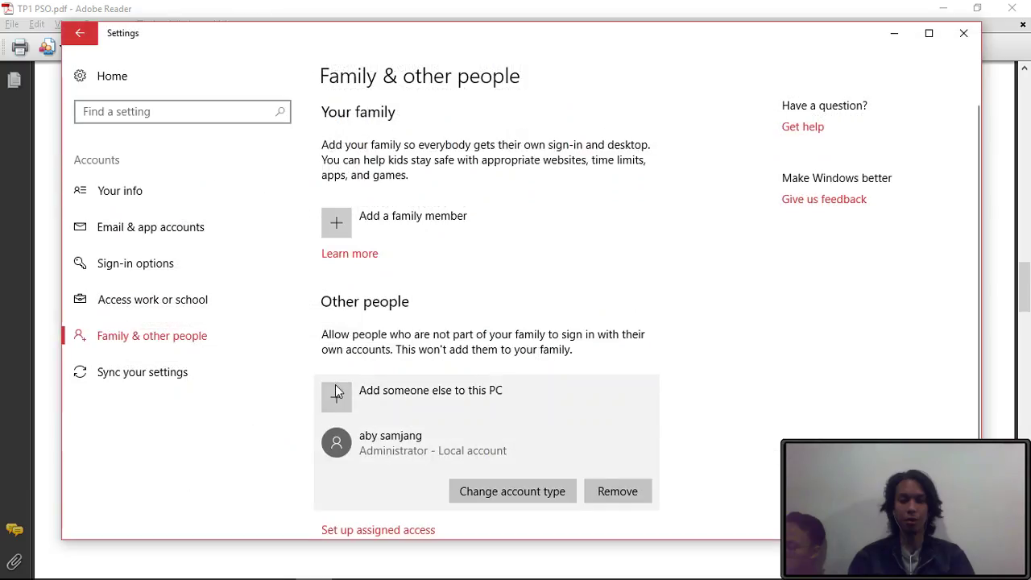
- Create the local account 'pengunjung' with a password, without a Microsoft account, and select it
click(336, 393)
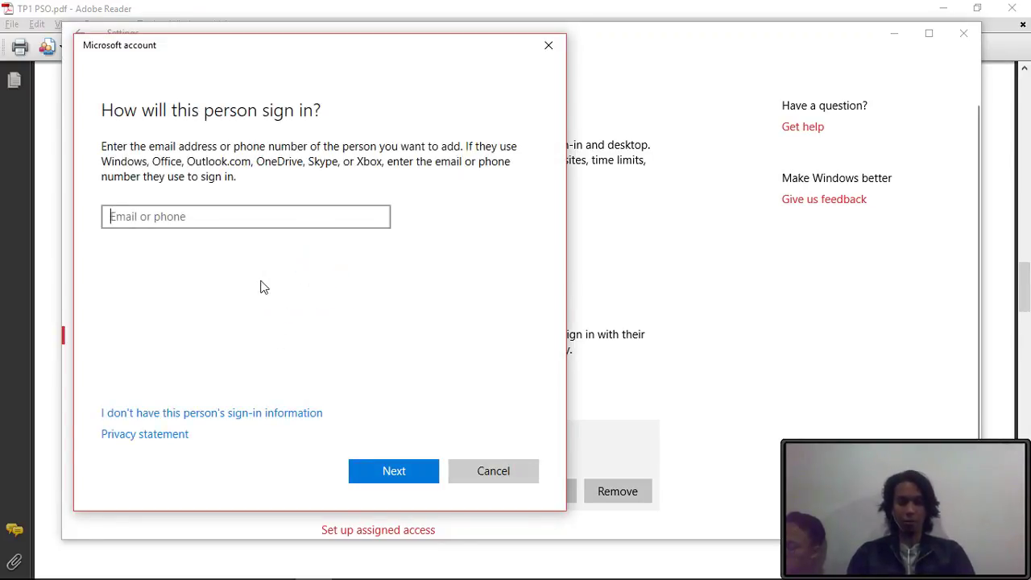
click(230, 414)
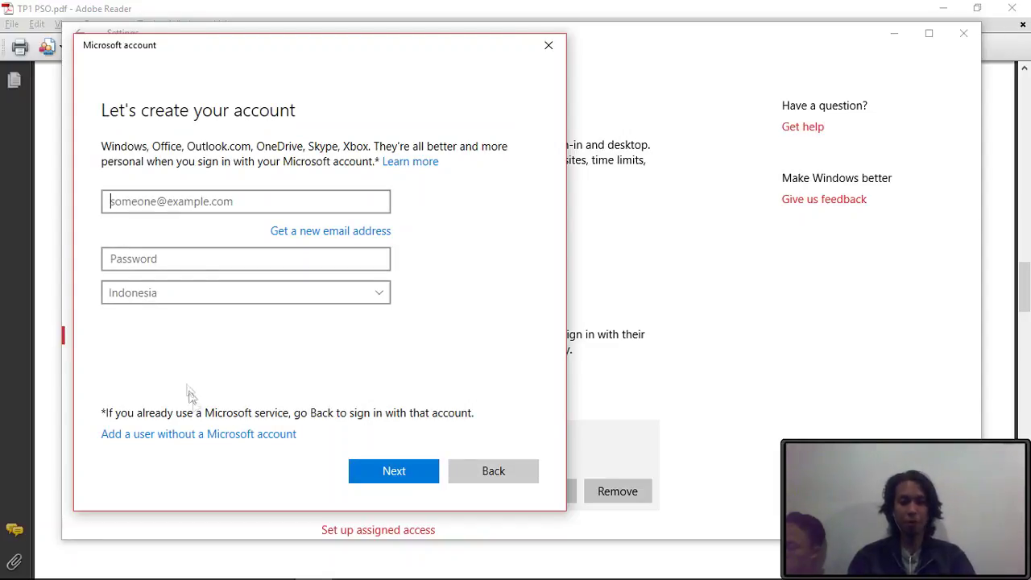
click(227, 437)
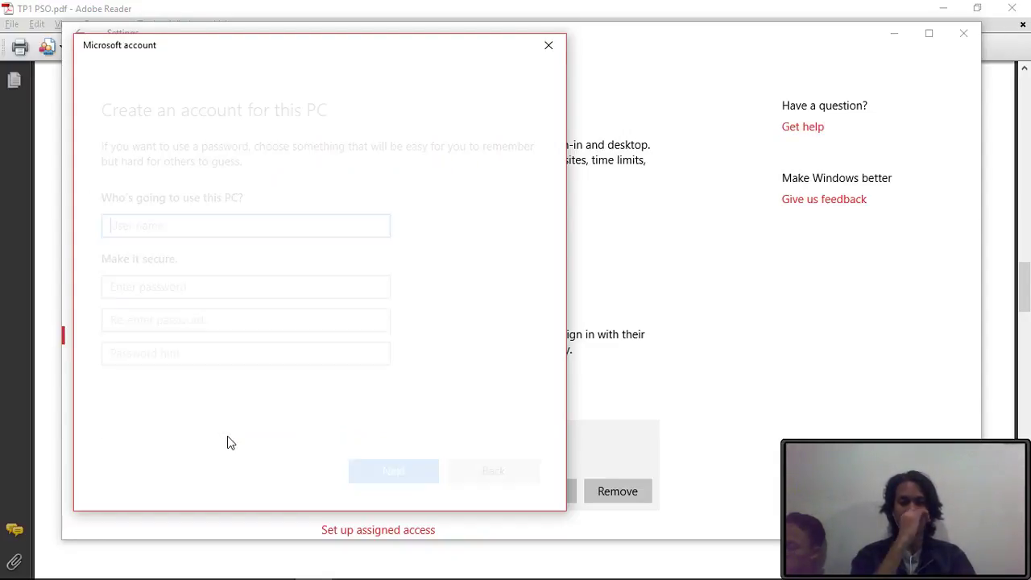
text(pengunjung)
click(267, 284)
text(12345678)
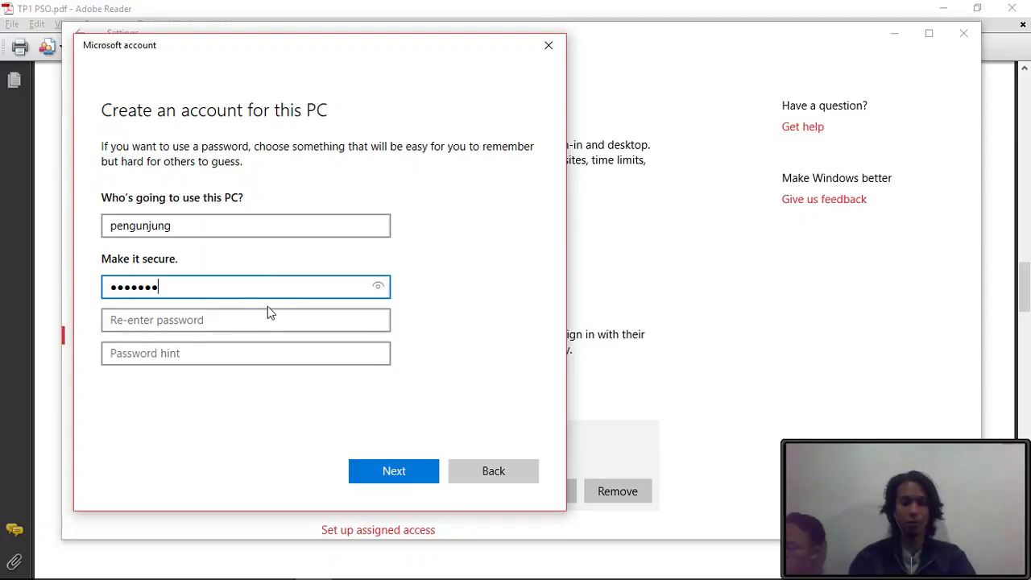
key(Return)
scroll(427, 449, down, 2)
click(386, 455)
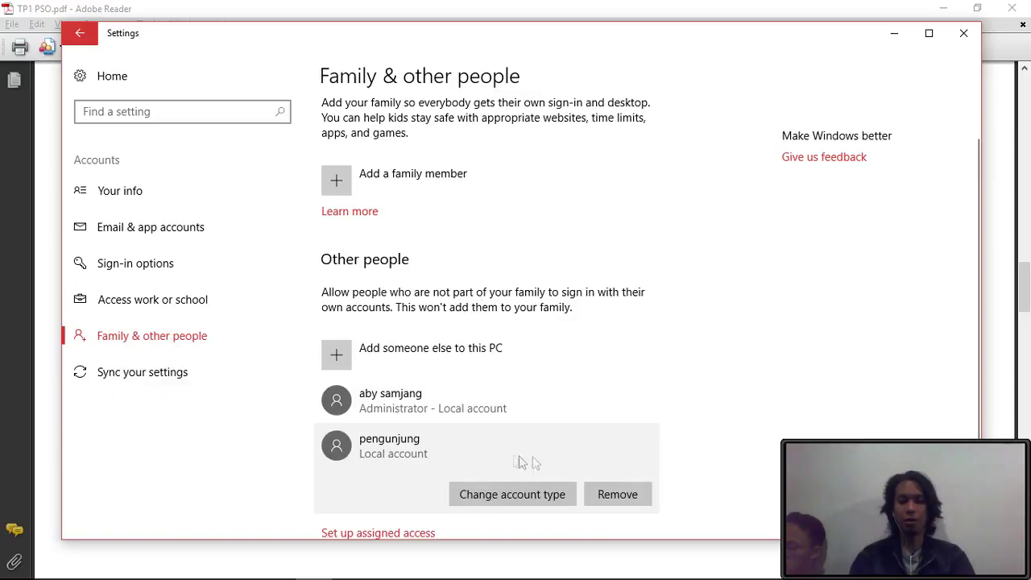
click(524, 498)
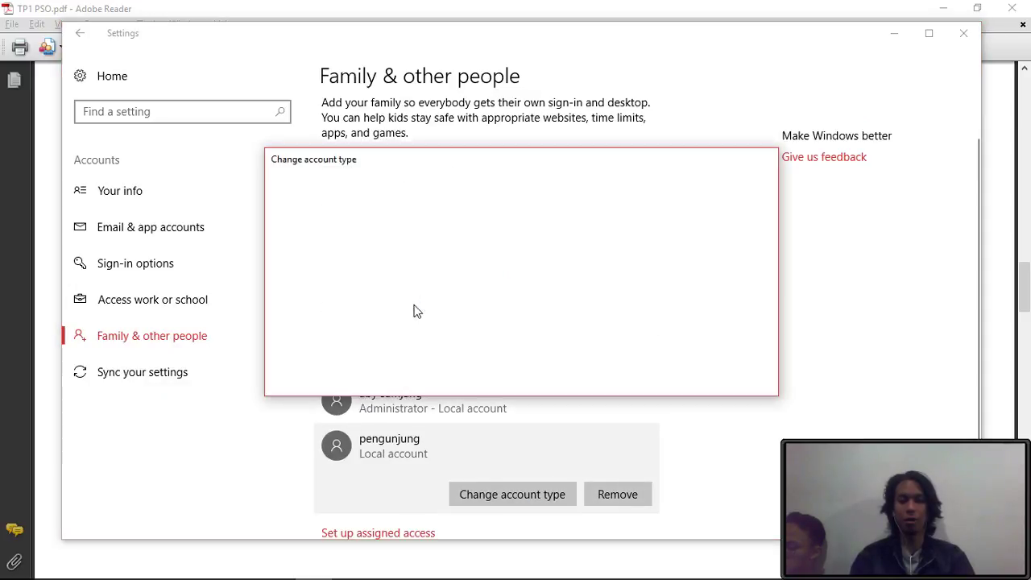
click(389, 303)
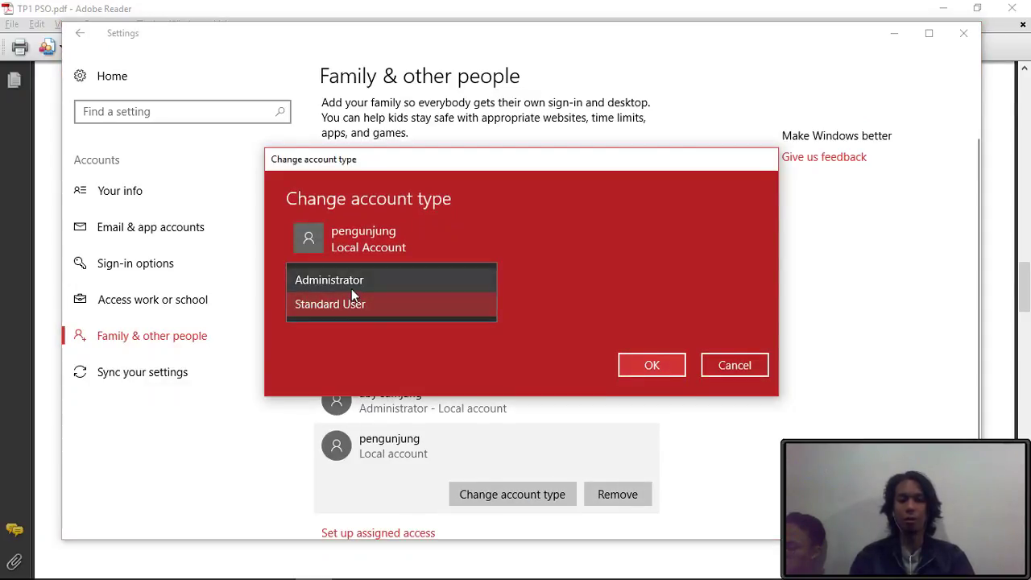
click(352, 304)
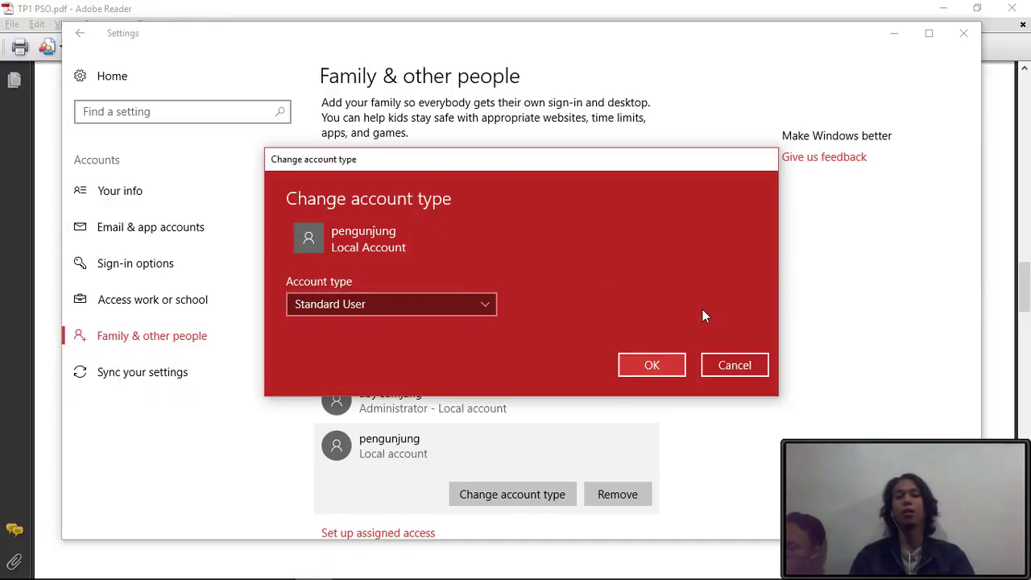
click(742, 365)
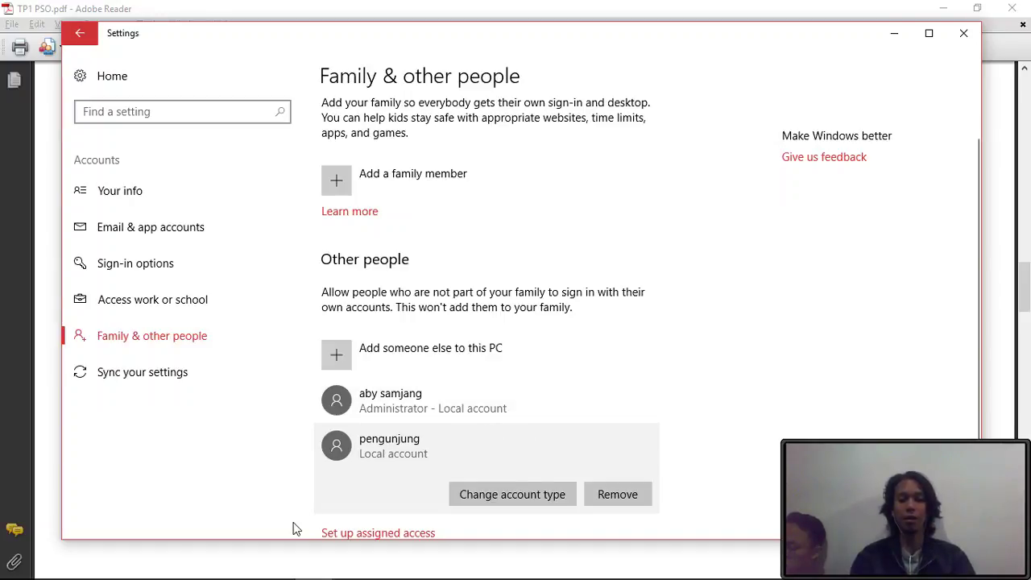
key(super)
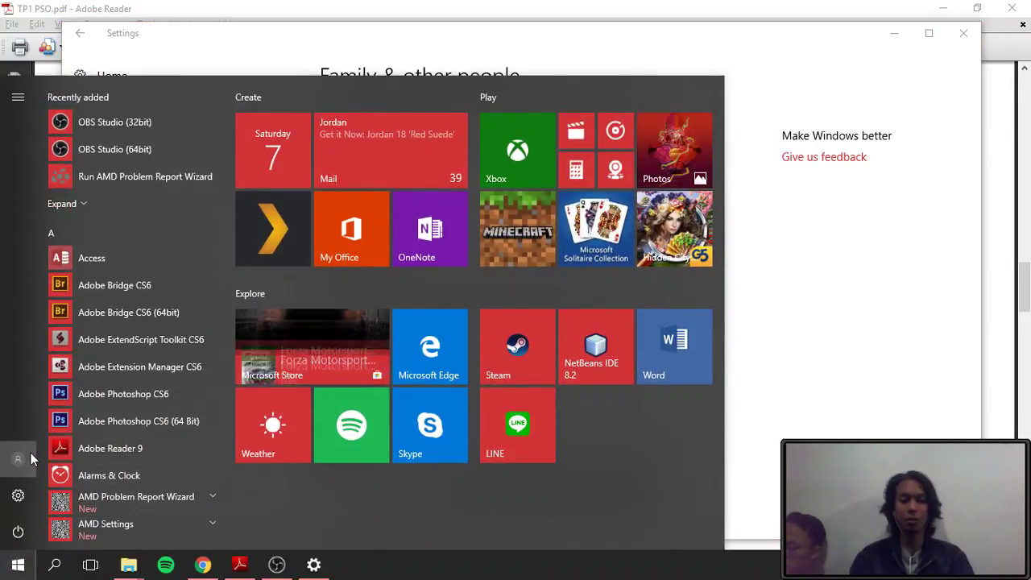
click(29, 458)
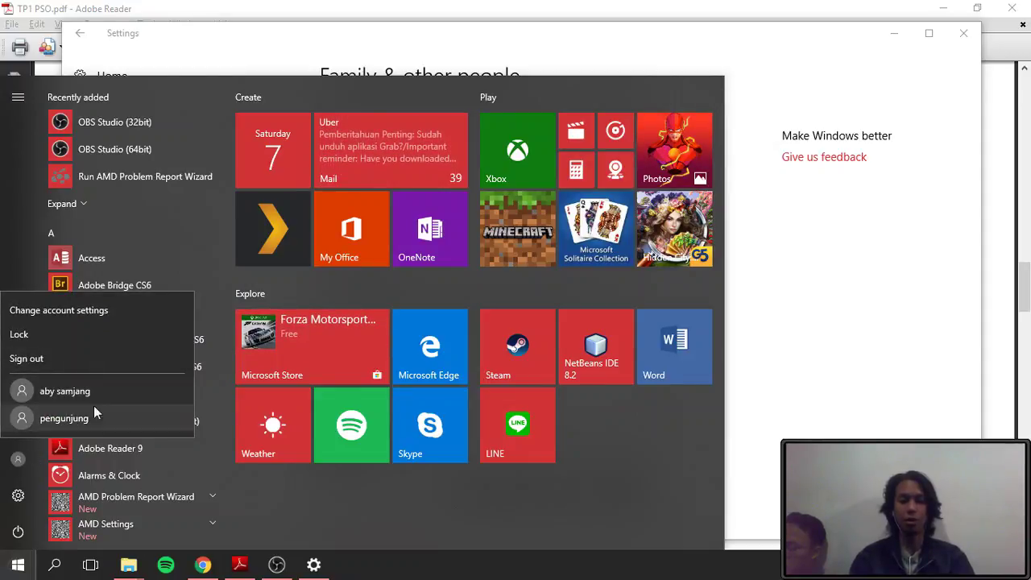
click(846, 281)
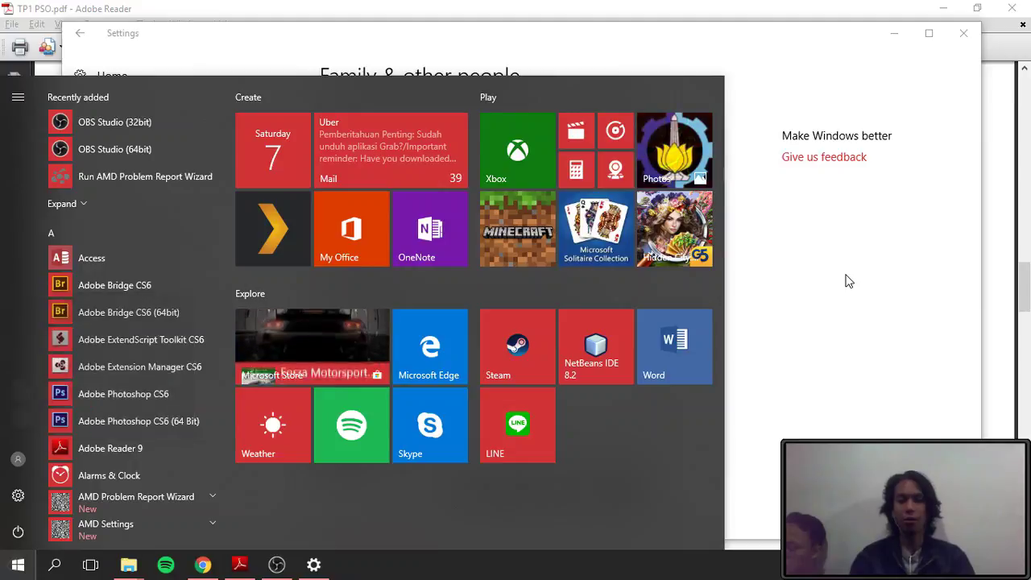
click(847, 281)
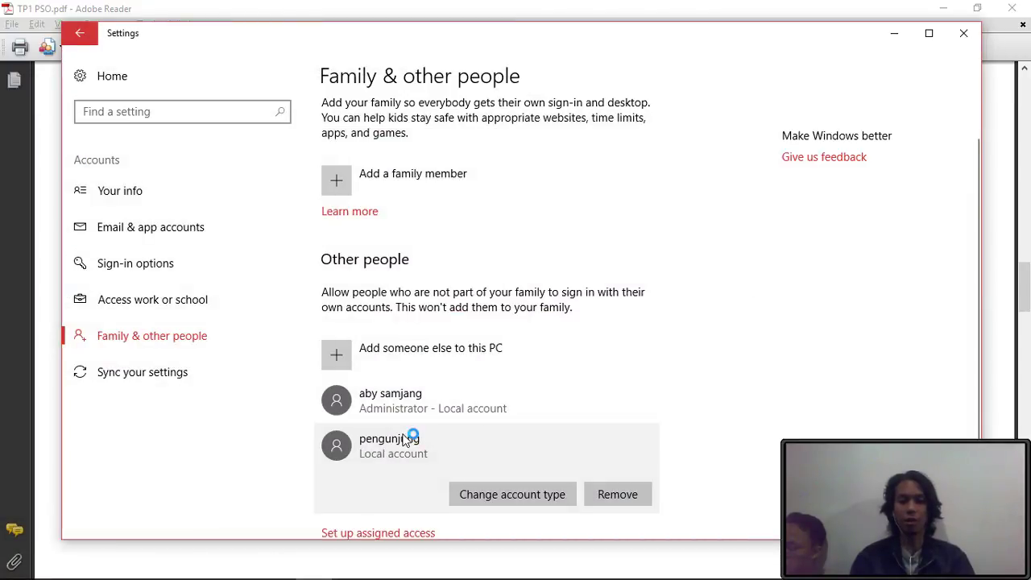
click(621, 485)
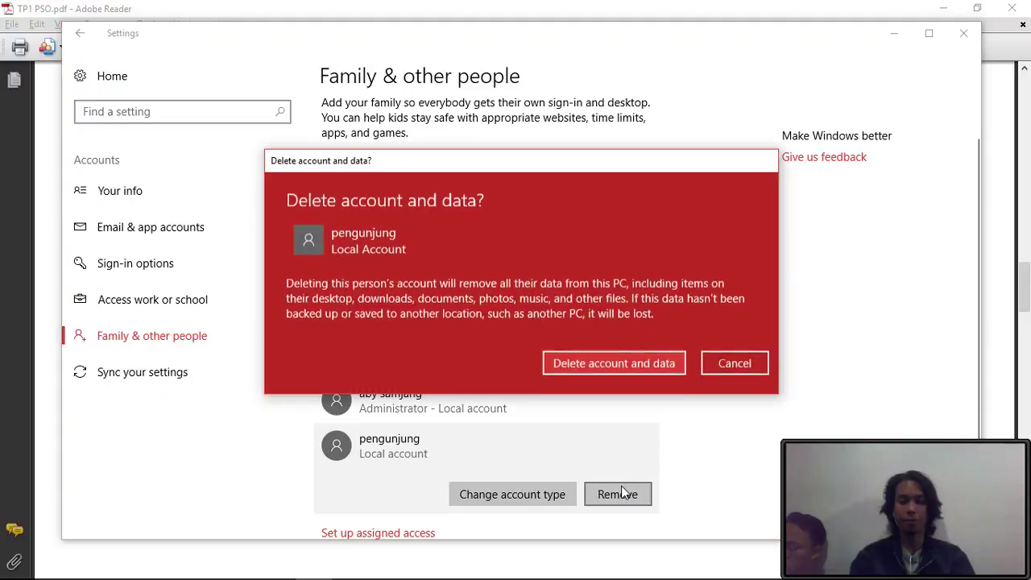
key(Return)
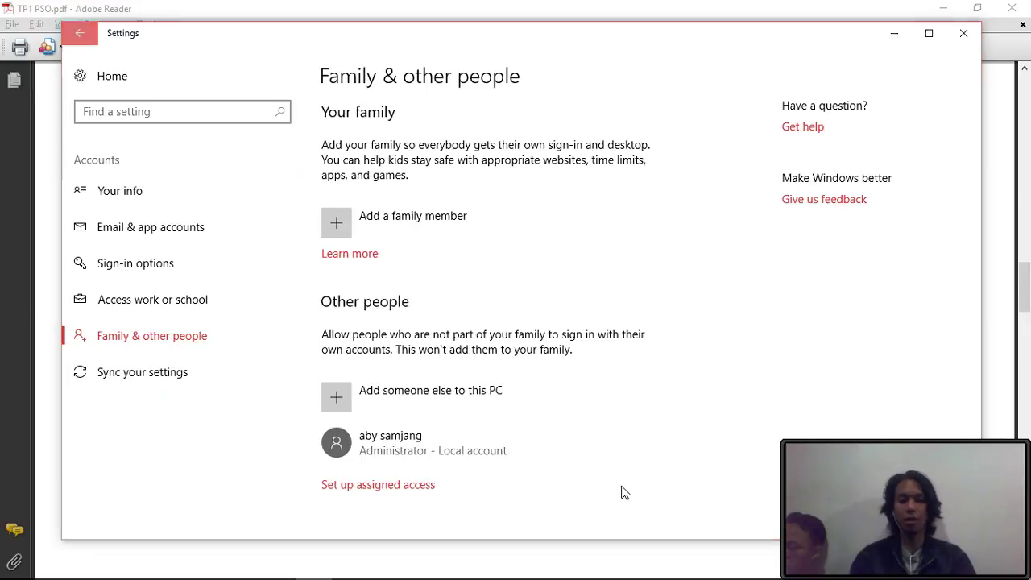
key(super)
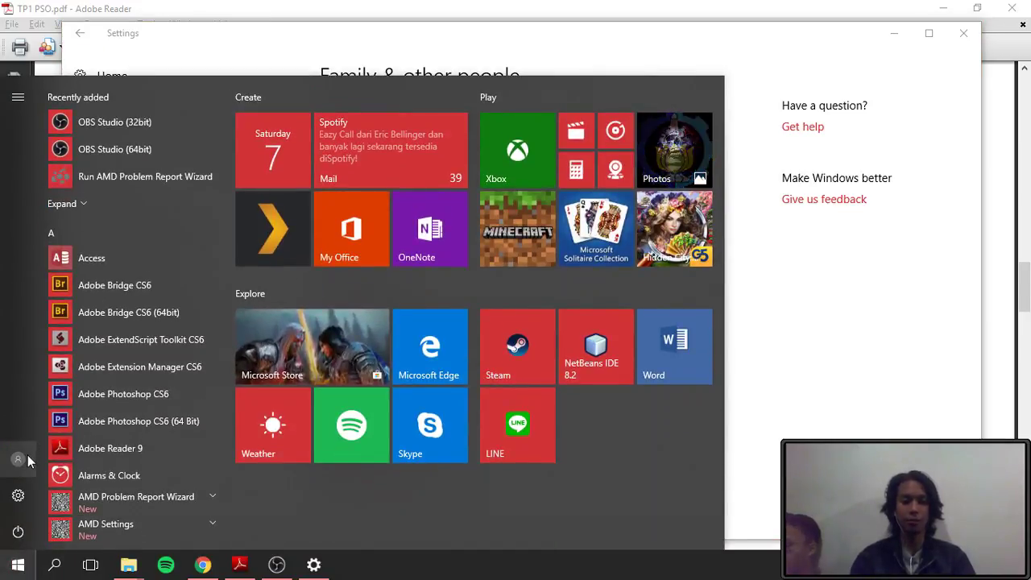
click(29, 460)
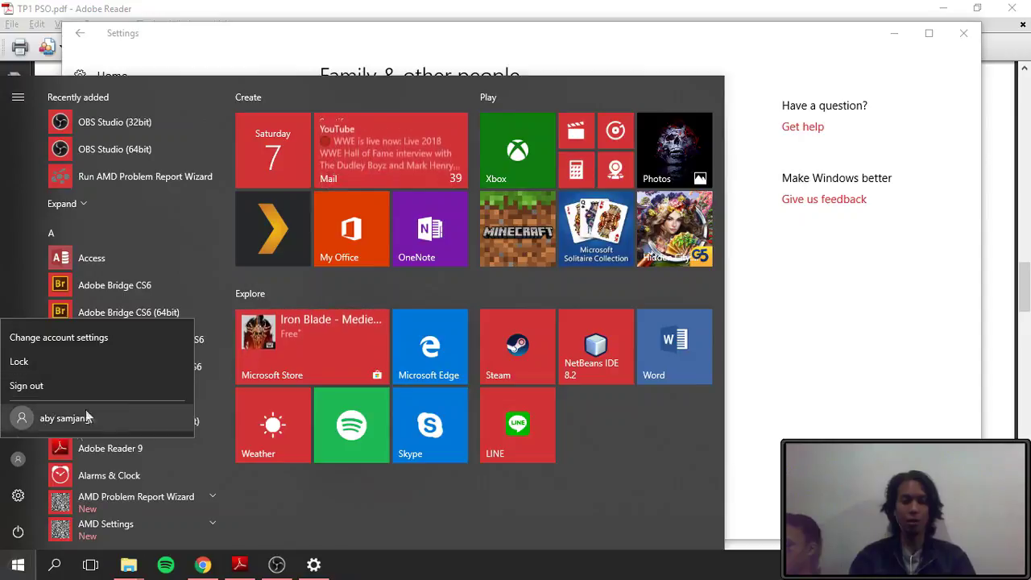
click(896, 288)
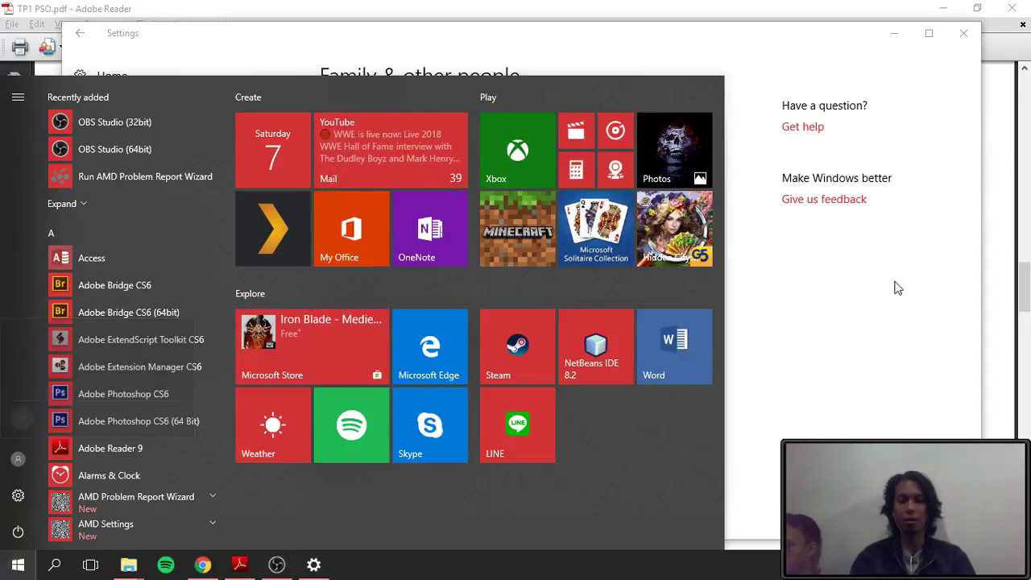
click(828, 216)
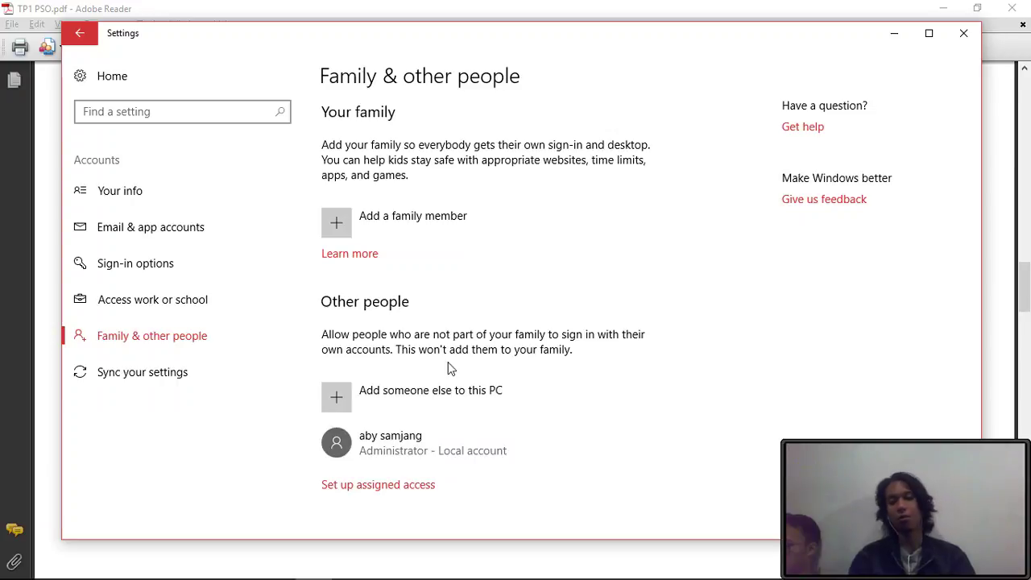
key(alt+Tab)
key(alt+Tab)
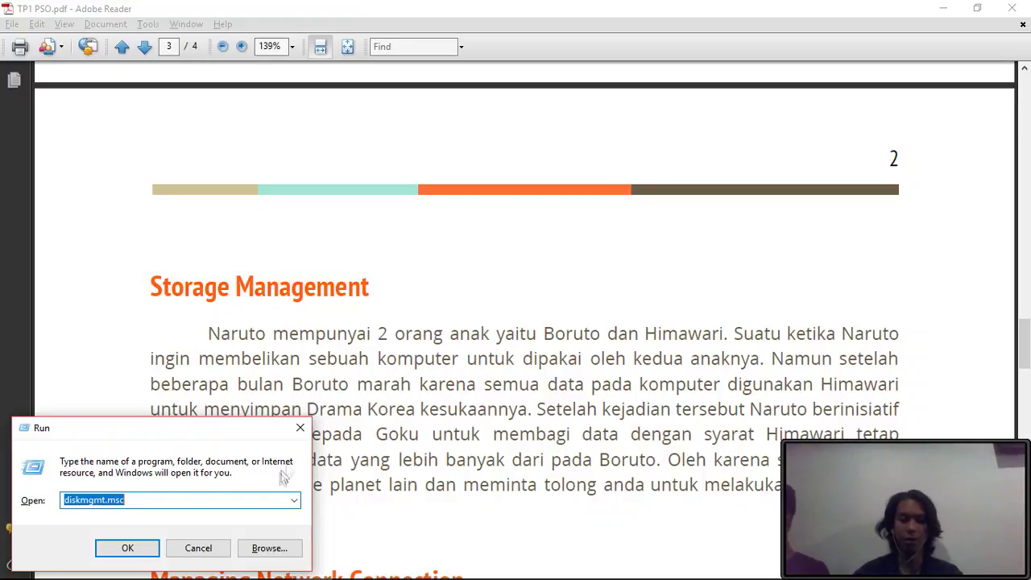
- Run diskmgmt.msc to open Disk Management
click(215, 500)
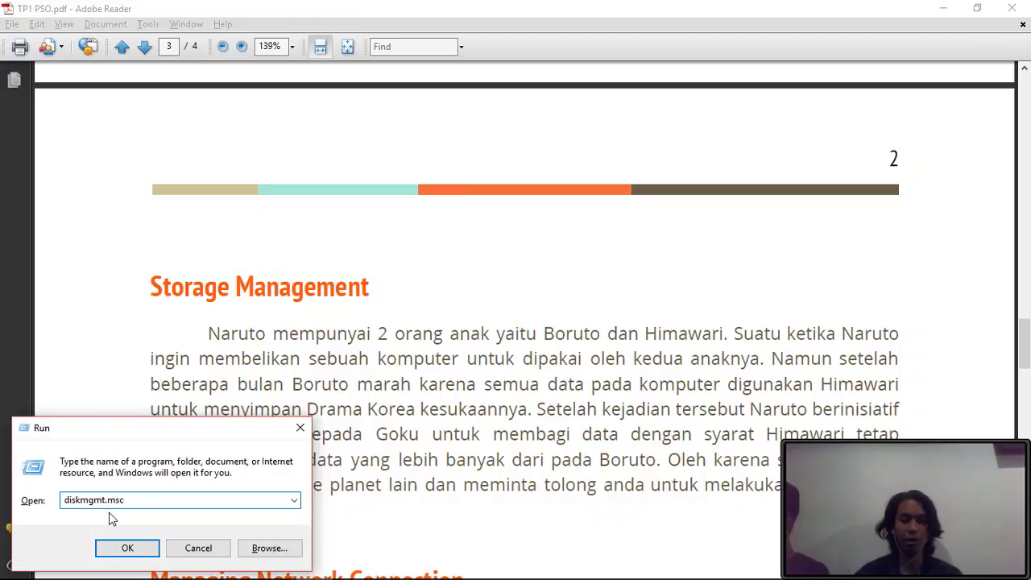
double_click(177, 506)
key(Return)
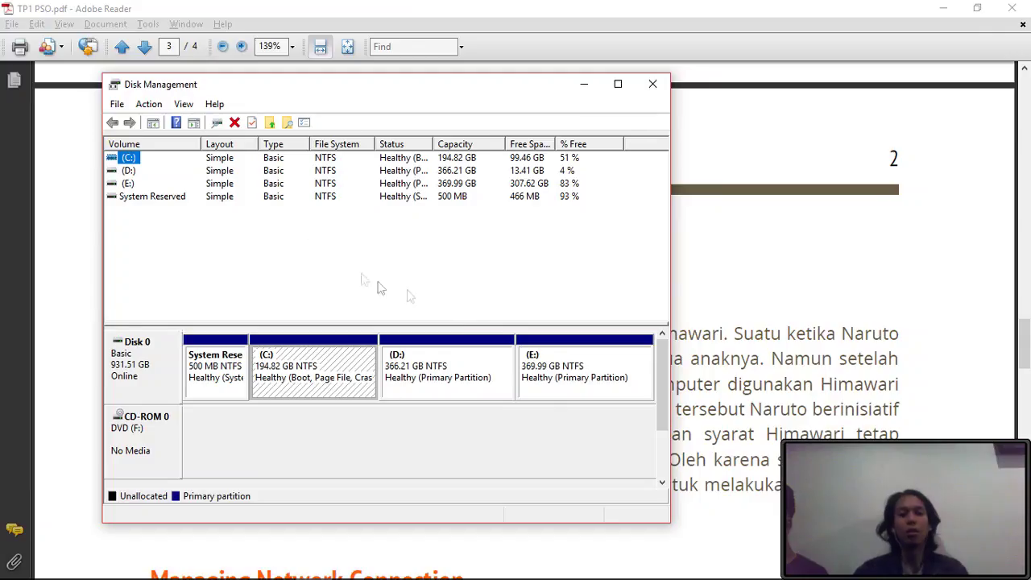
- Shrink the E: volume by 2000 MB
click(127, 184)
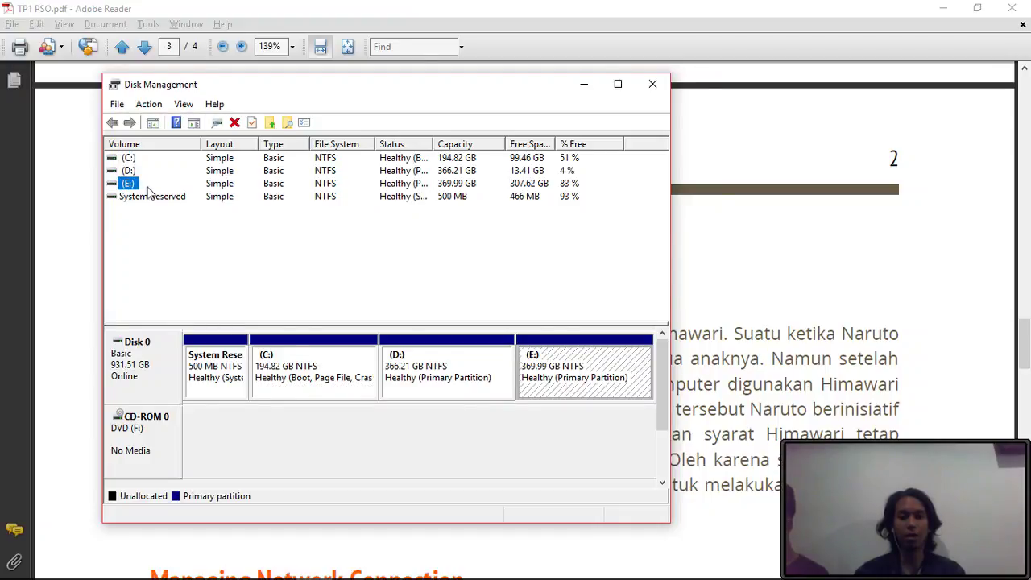
right_click(127, 185)
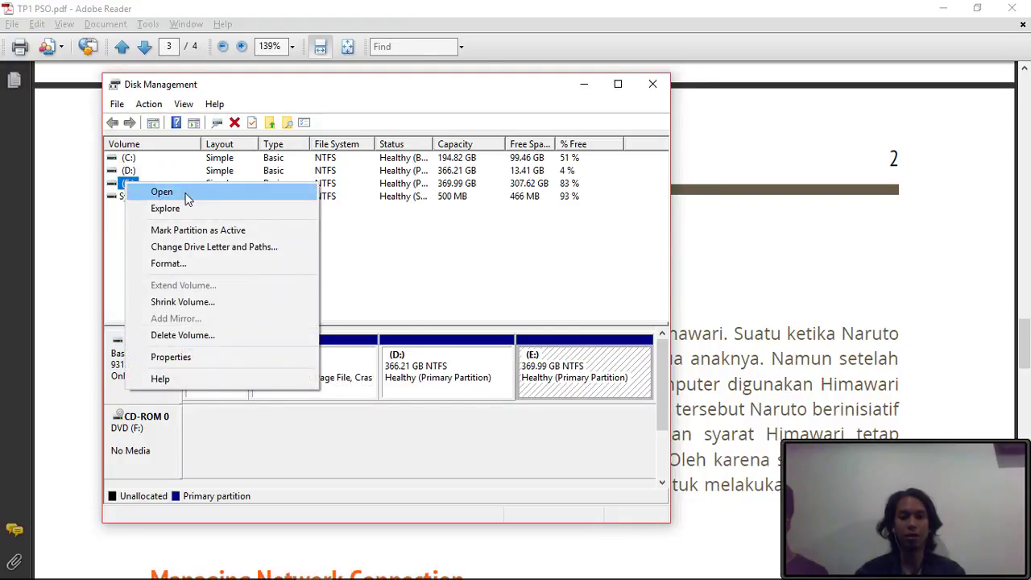
click(190, 302)
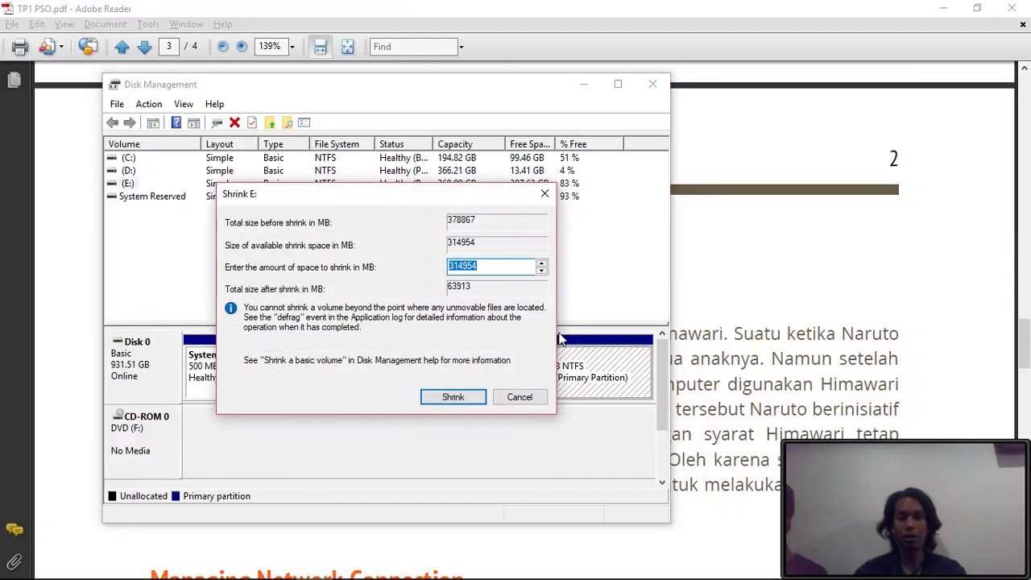
click(750, 352)
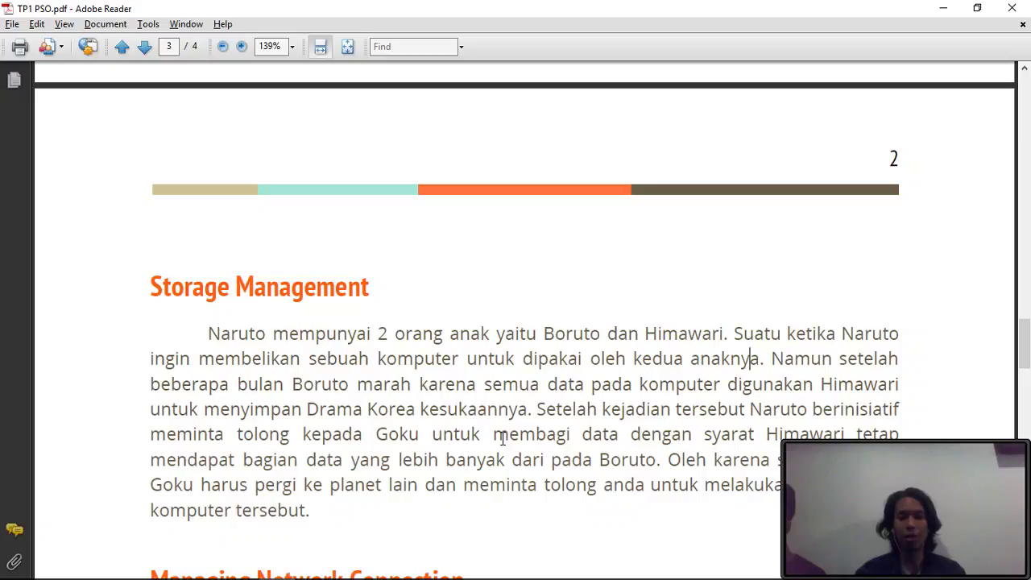
key(alt+Tab)
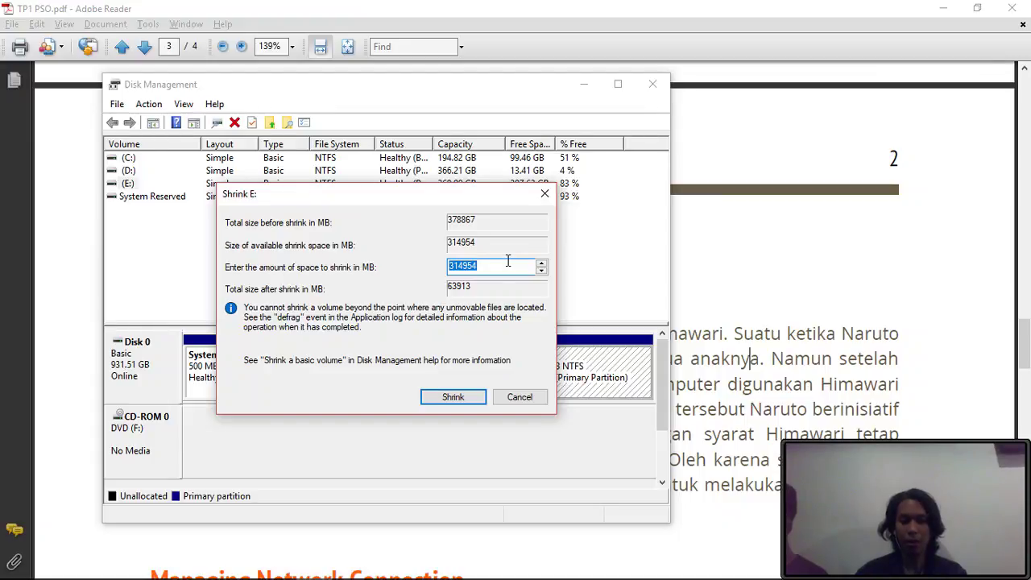
text(20)
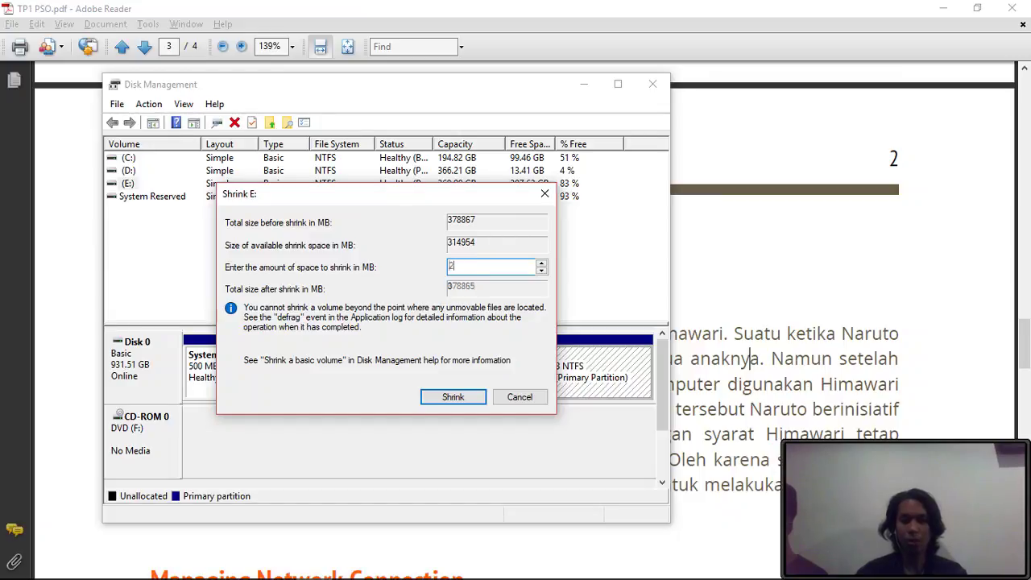
key(BackSpace)
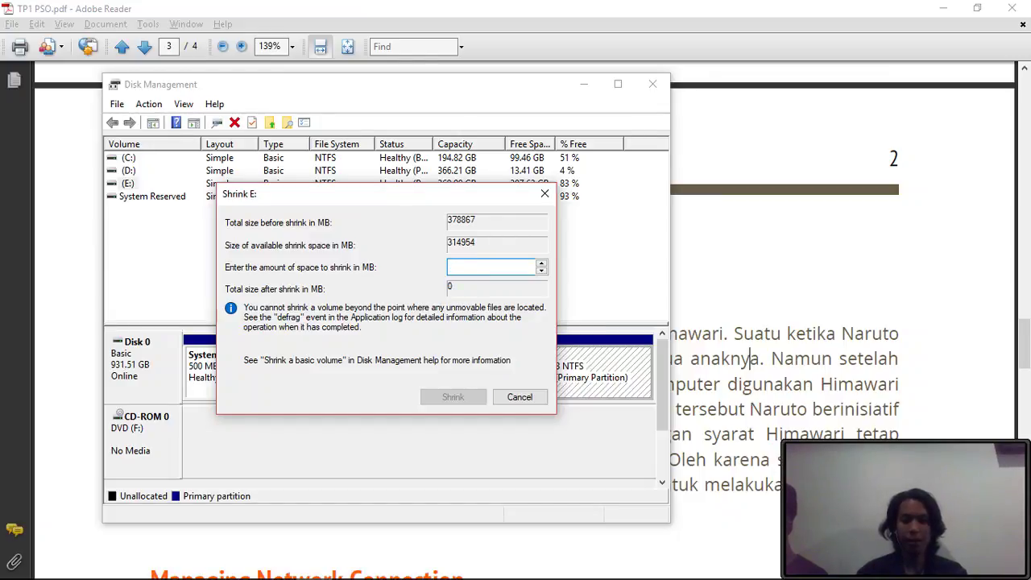
text(2000)
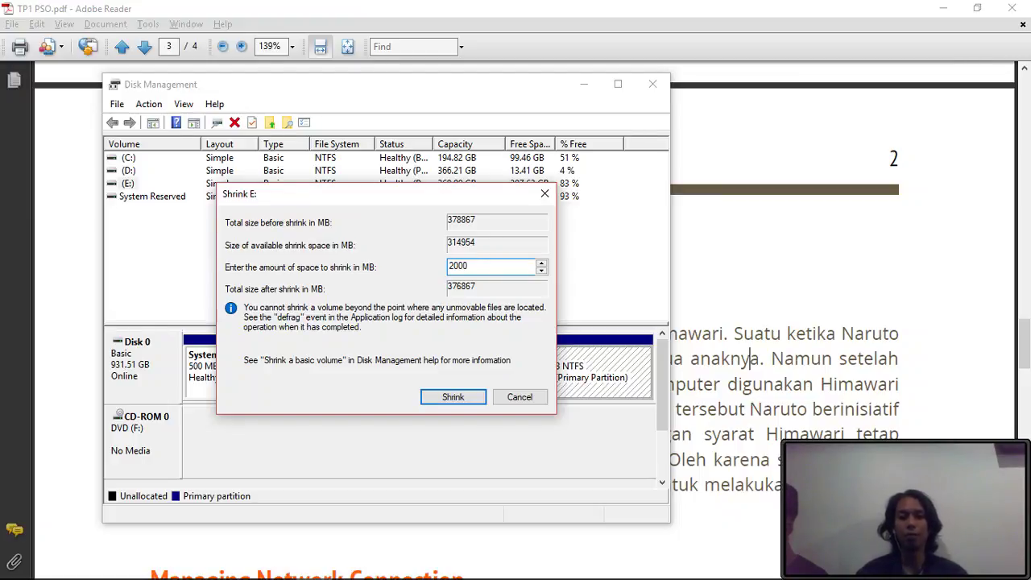
key(Return)
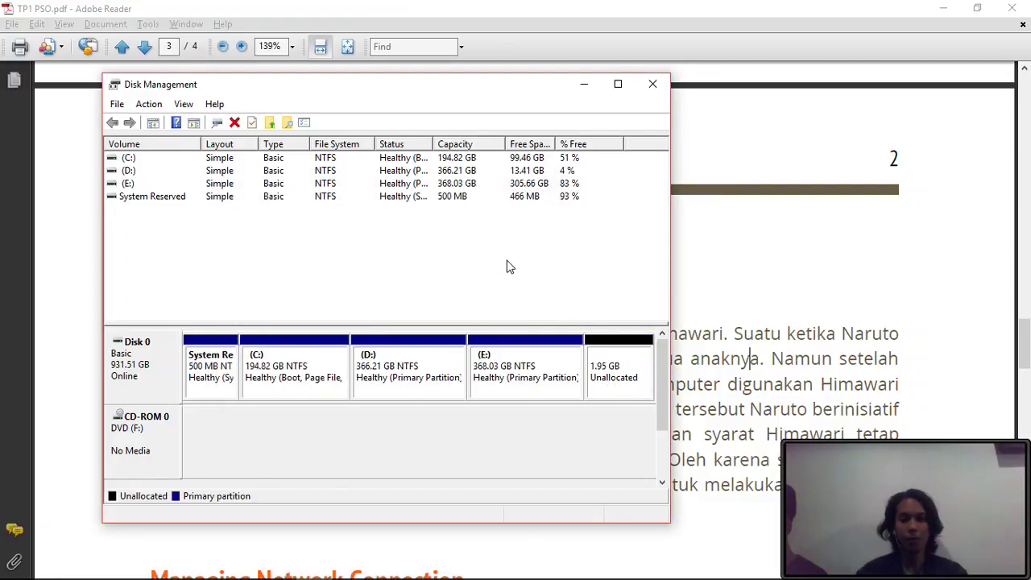
right_click(618, 374)
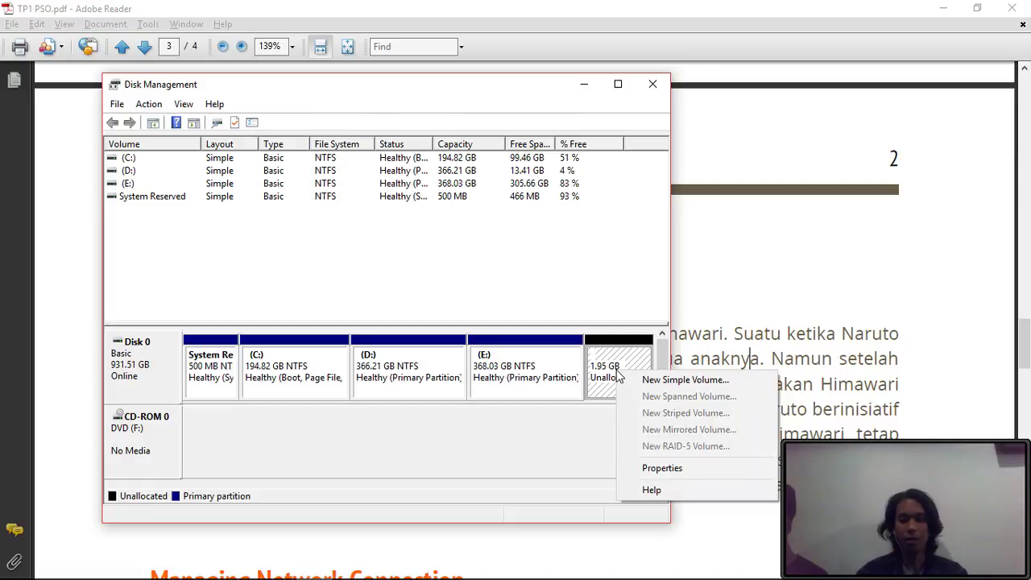
click(648, 468)
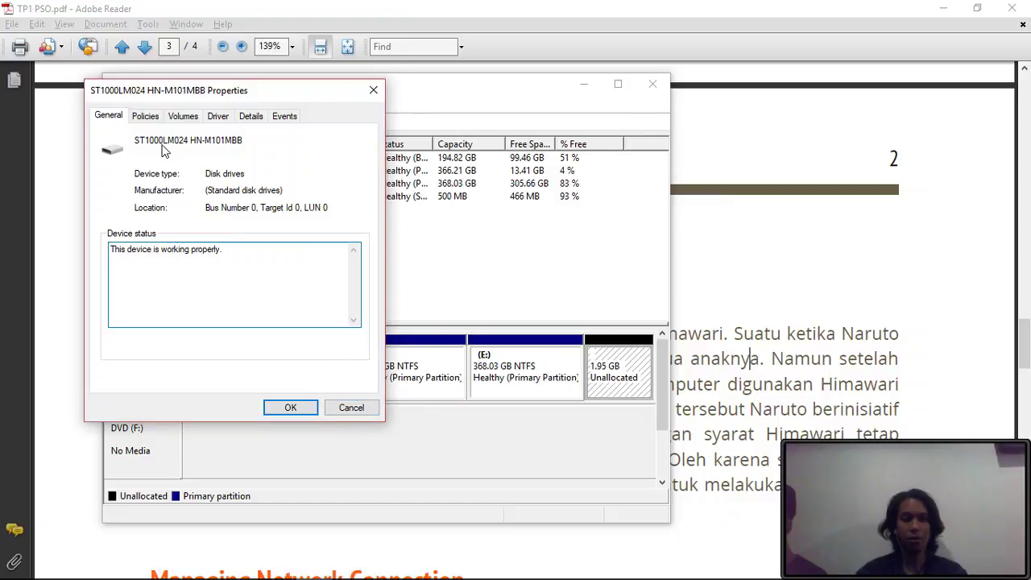
click(146, 120)
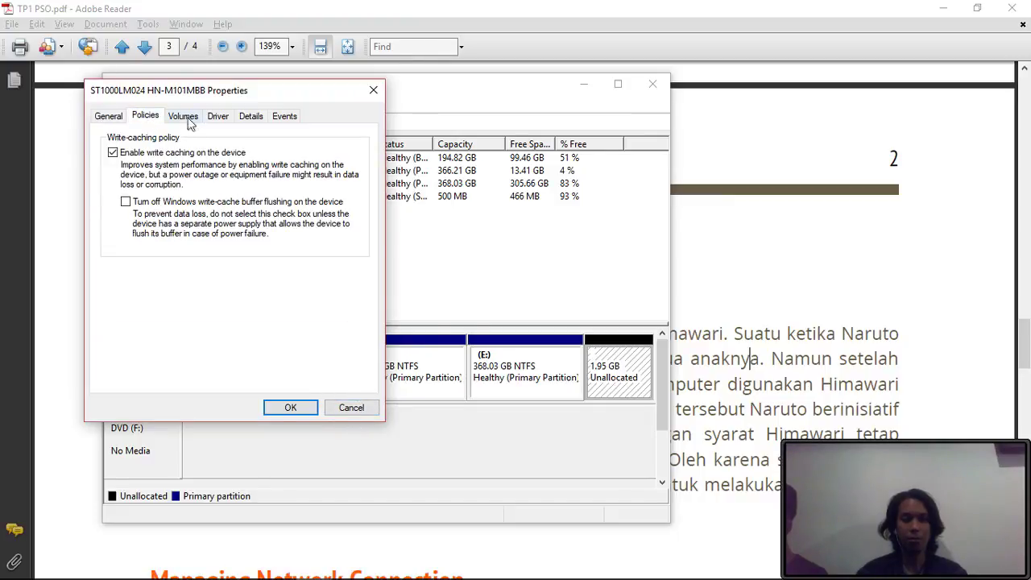
click(184, 118)
click(222, 118)
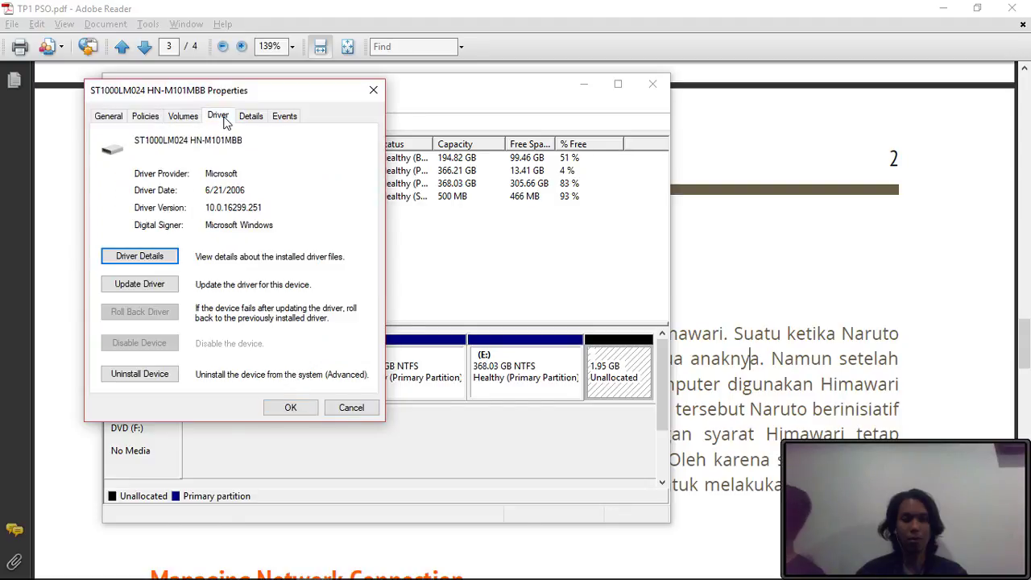
click(256, 119)
click(225, 120)
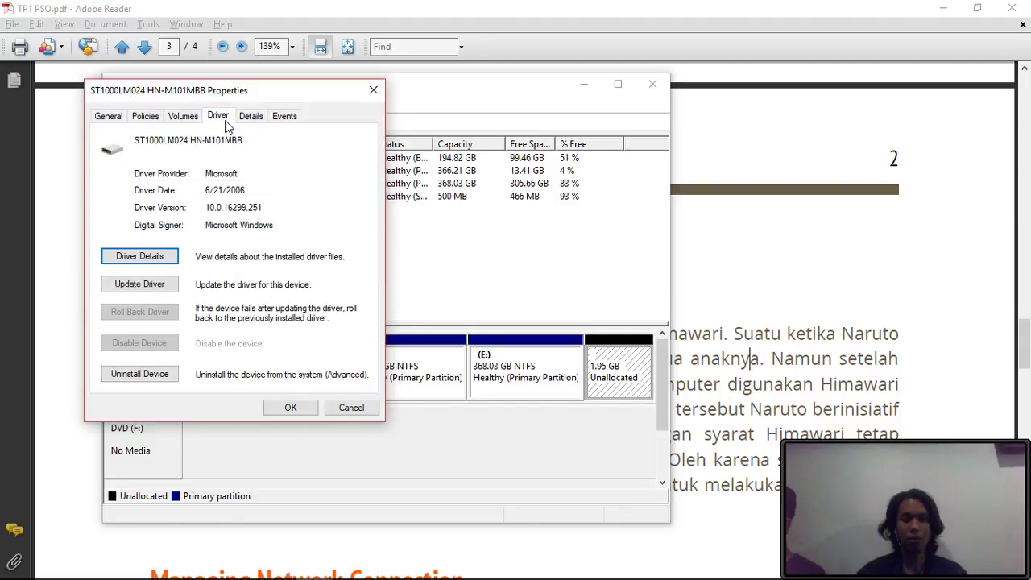
click(373, 91)
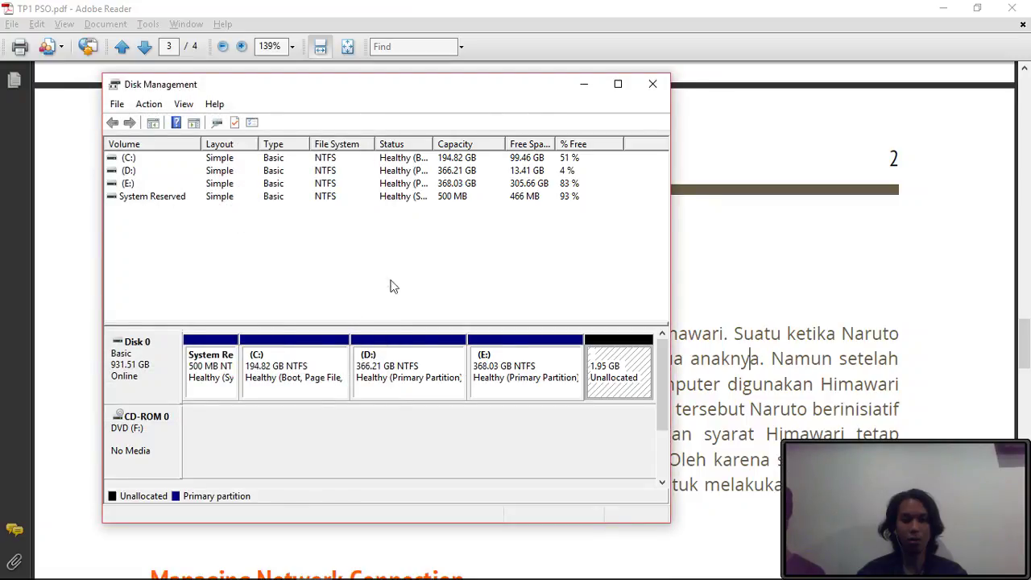
right_click(624, 377)
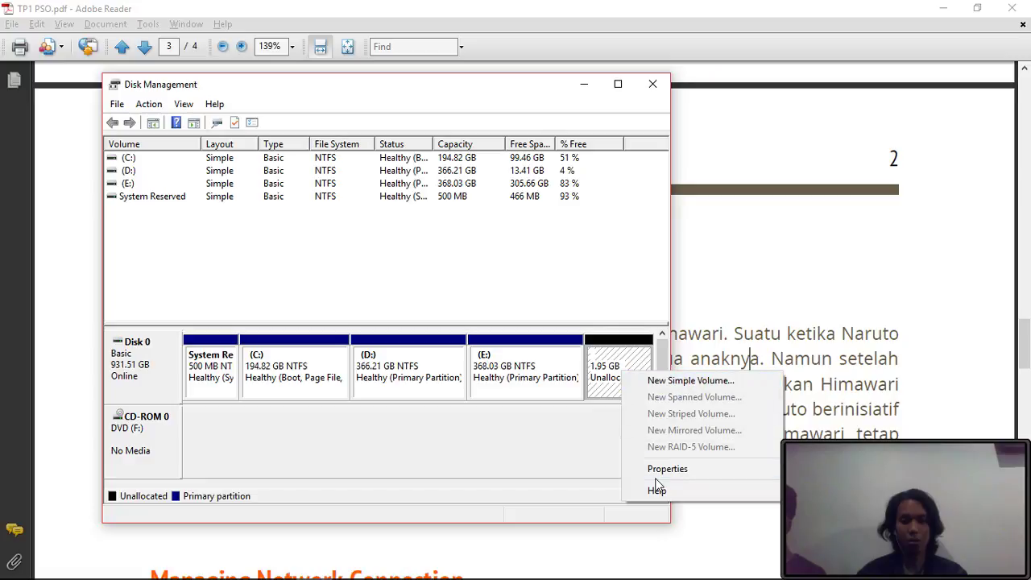
key(Escape)
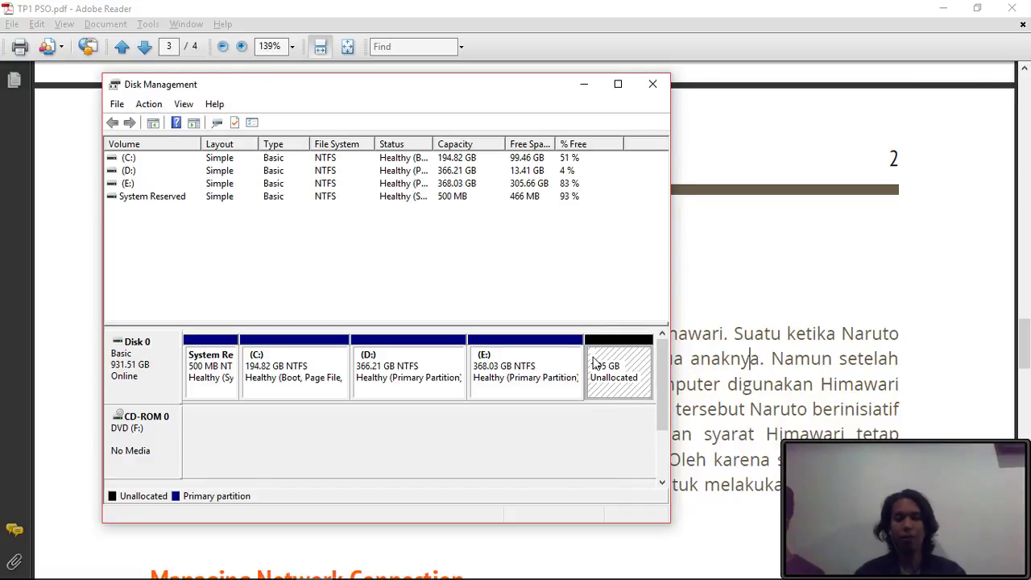
key(alt+Tab)
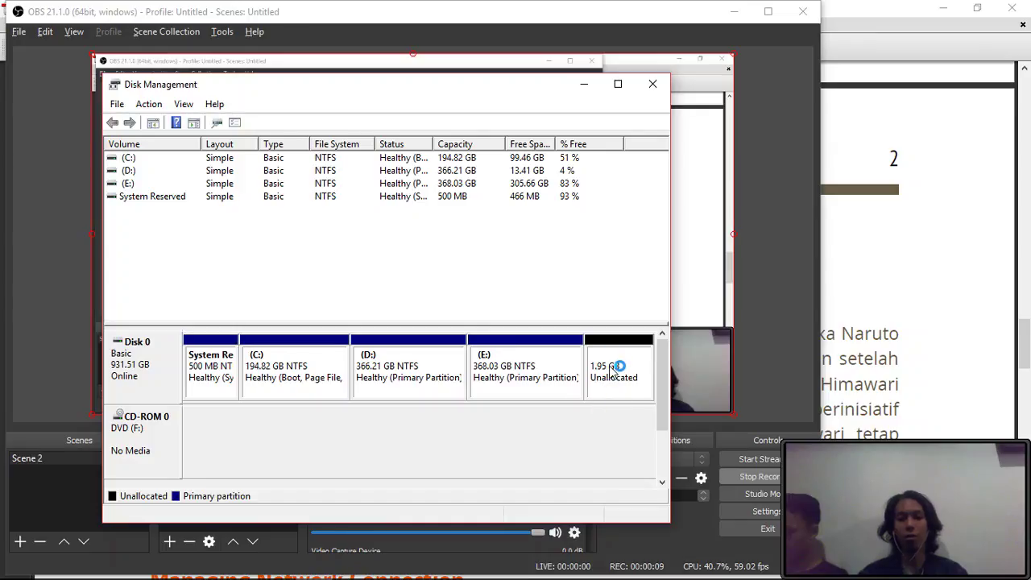
- Create a 1999 MB NTFS volume with drive letter B, accepting conversion to a dynamic disk
right_click(612, 368)
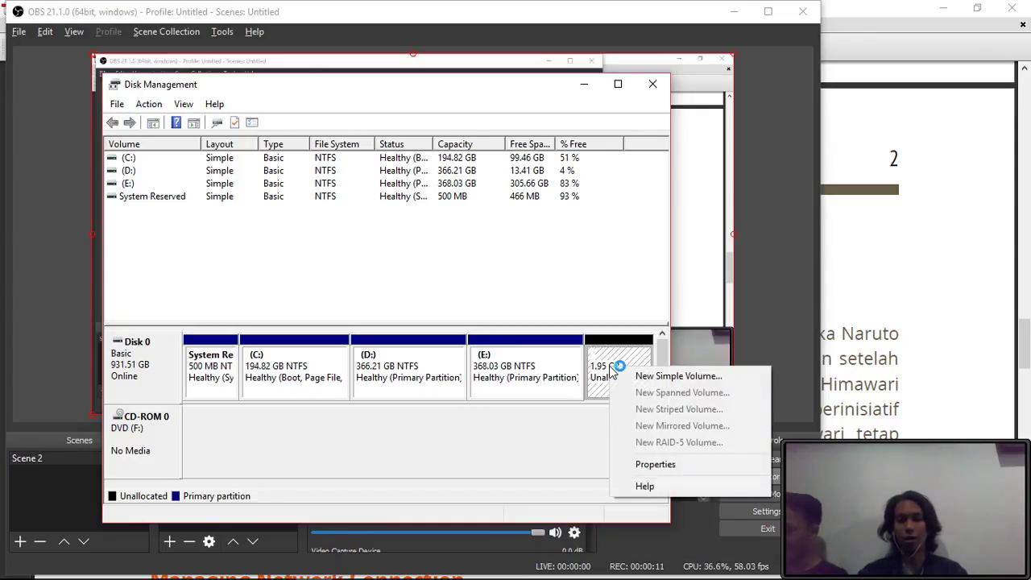
click(626, 378)
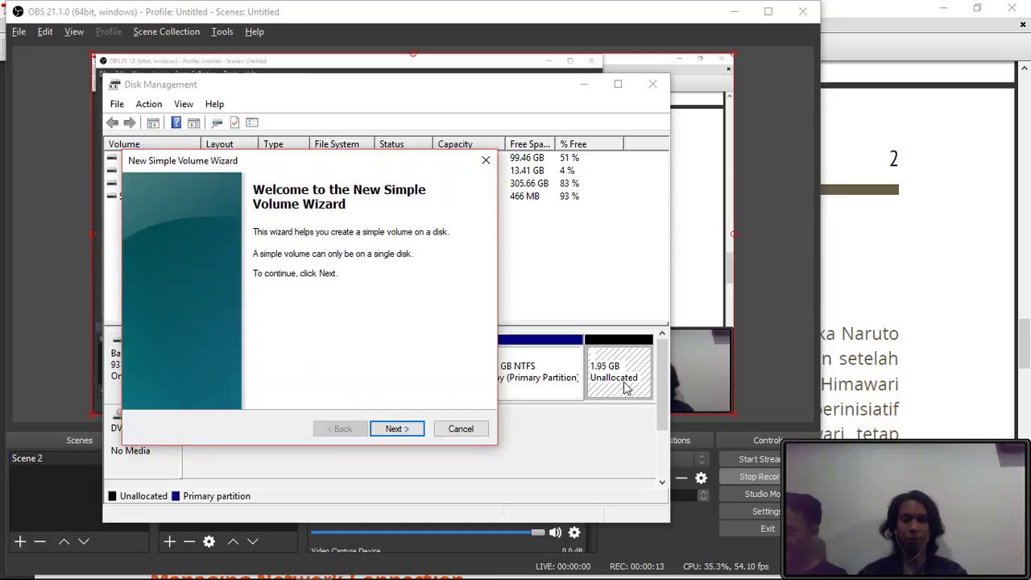
click(395, 429)
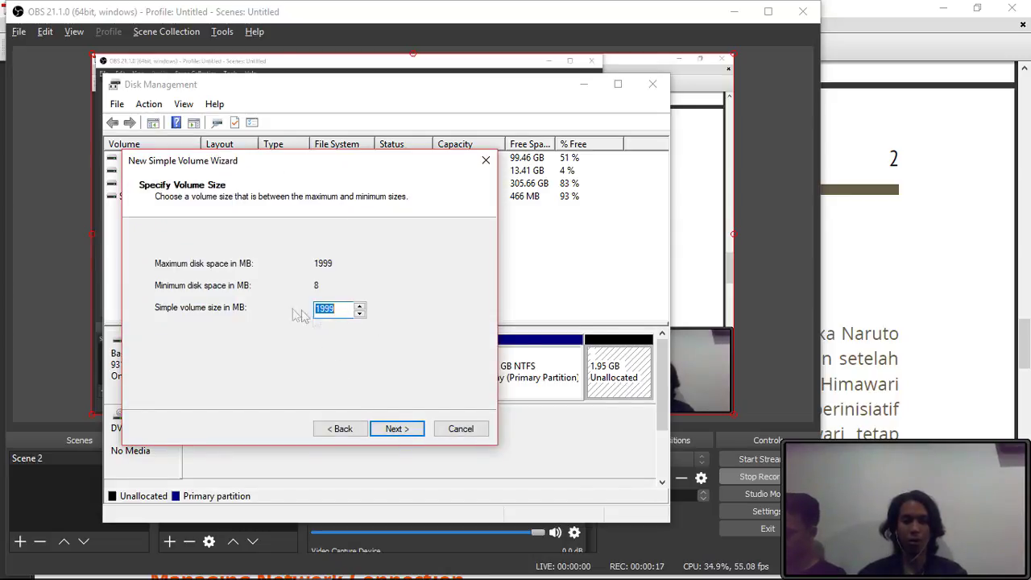
click(410, 432)
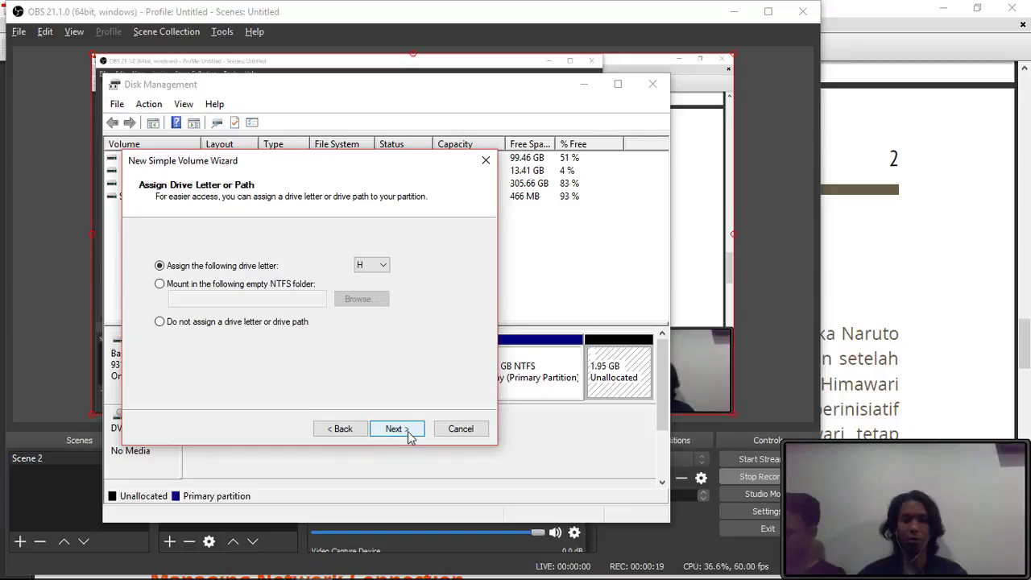
click(382, 269)
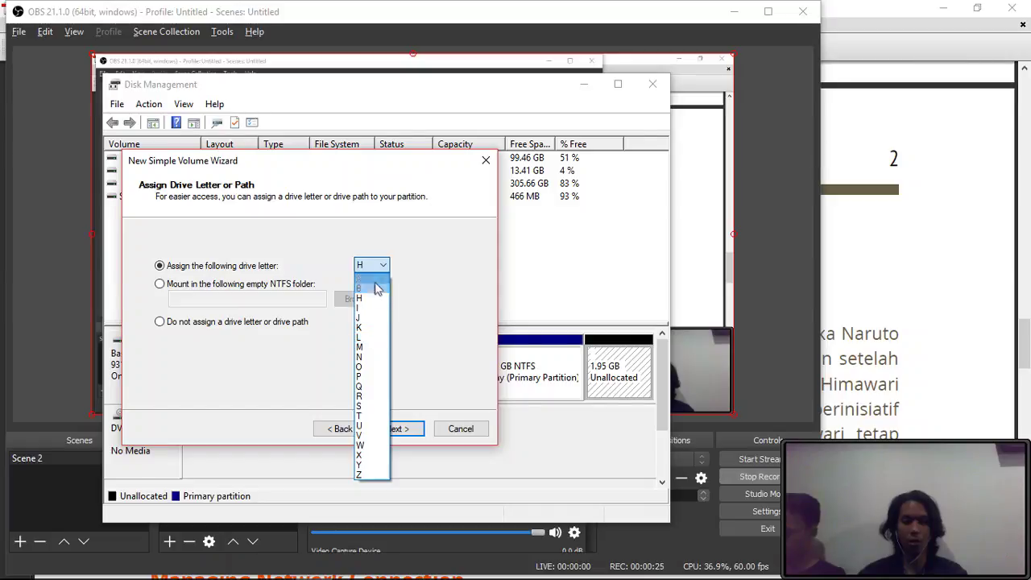
click(374, 288)
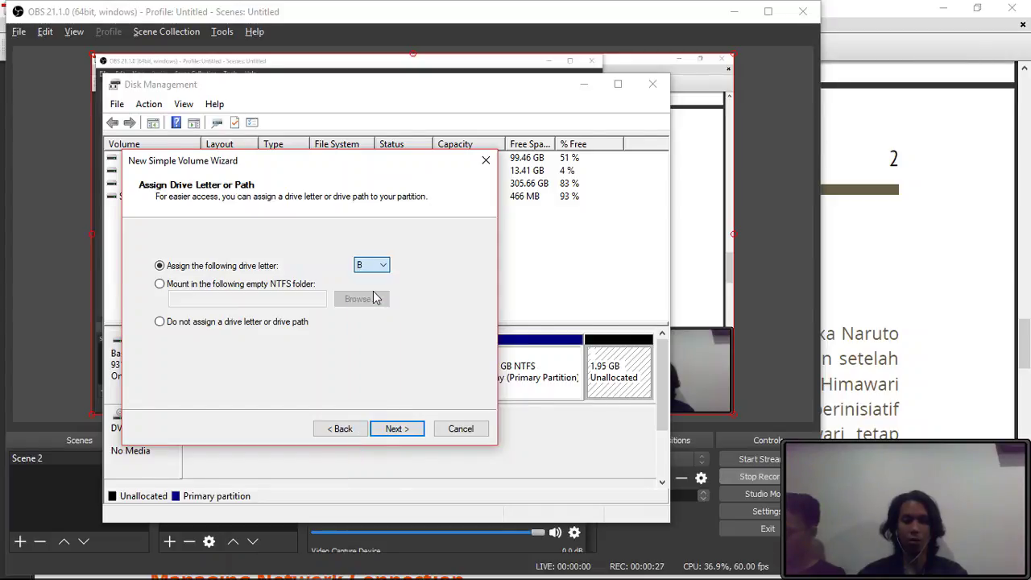
click(403, 441)
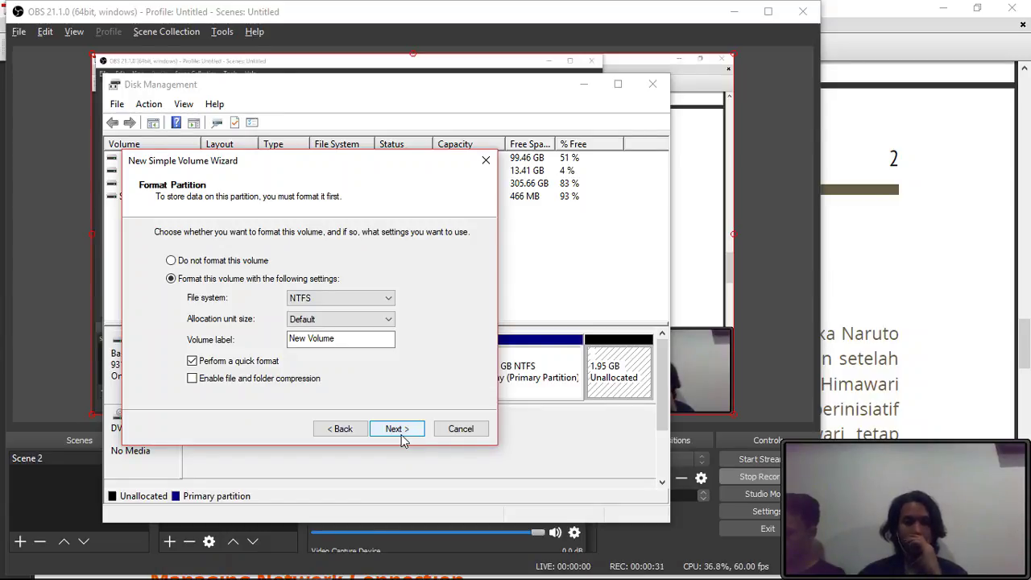
click(403, 441)
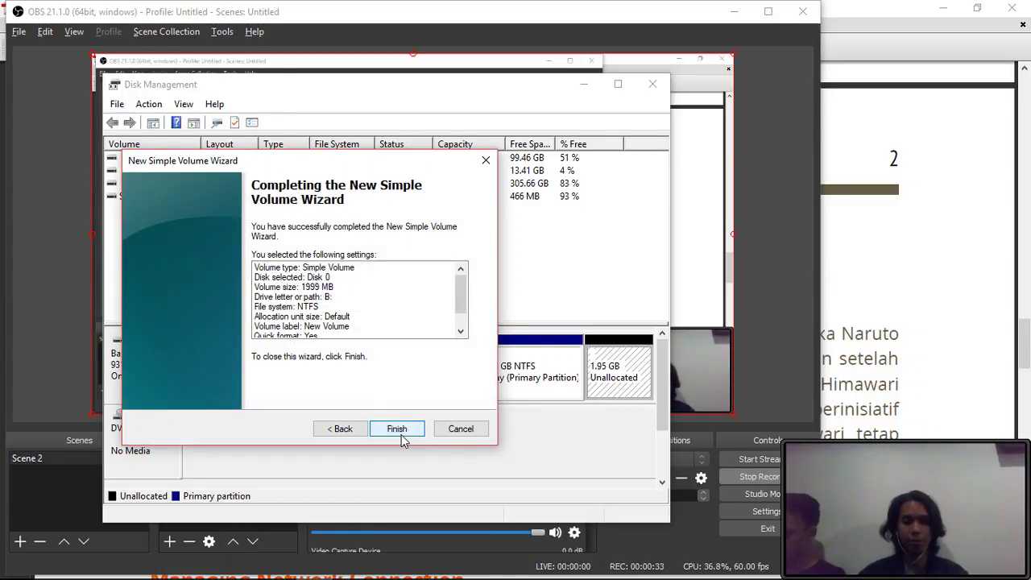
click(397, 429)
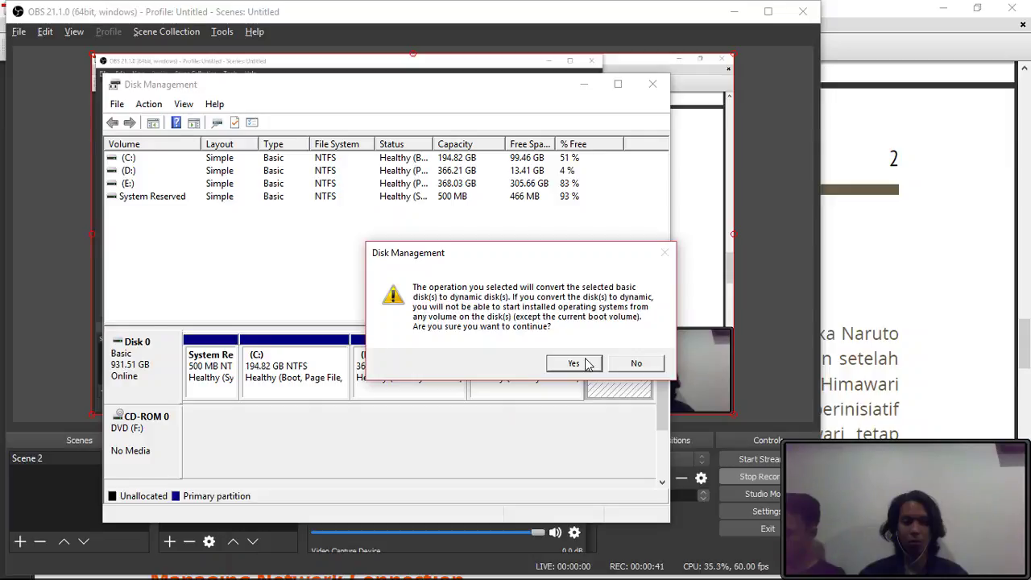
click(587, 364)
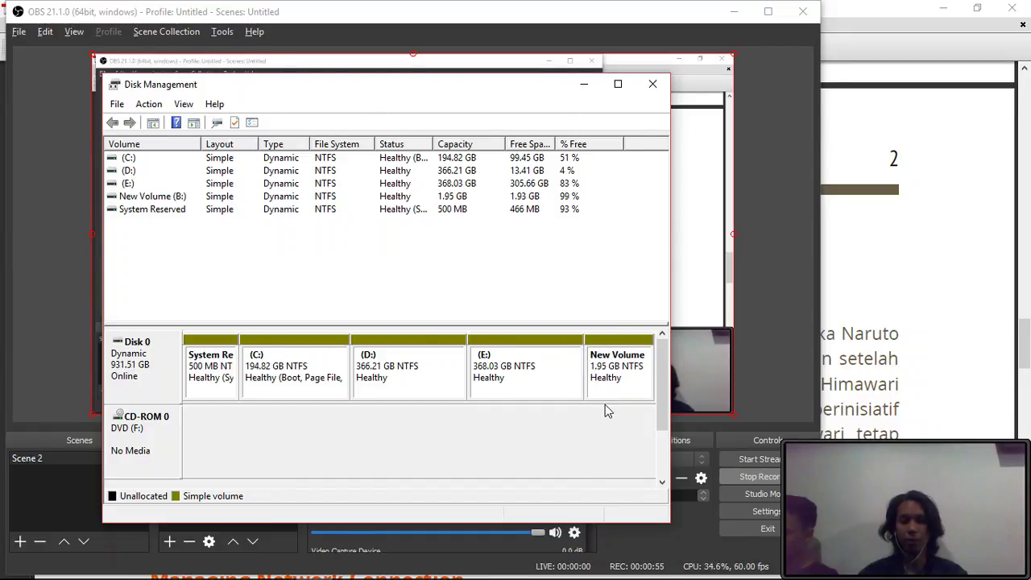
- Browse from Local Disk (C:) to New Volume (B:) in File Explorer to check it's empty
key(super)
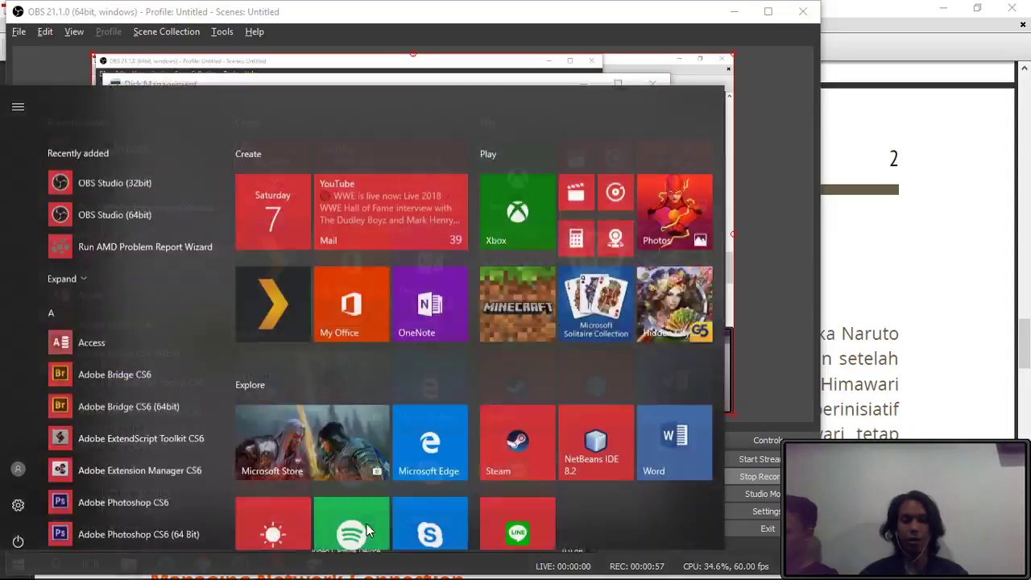
key(super)
key(super)
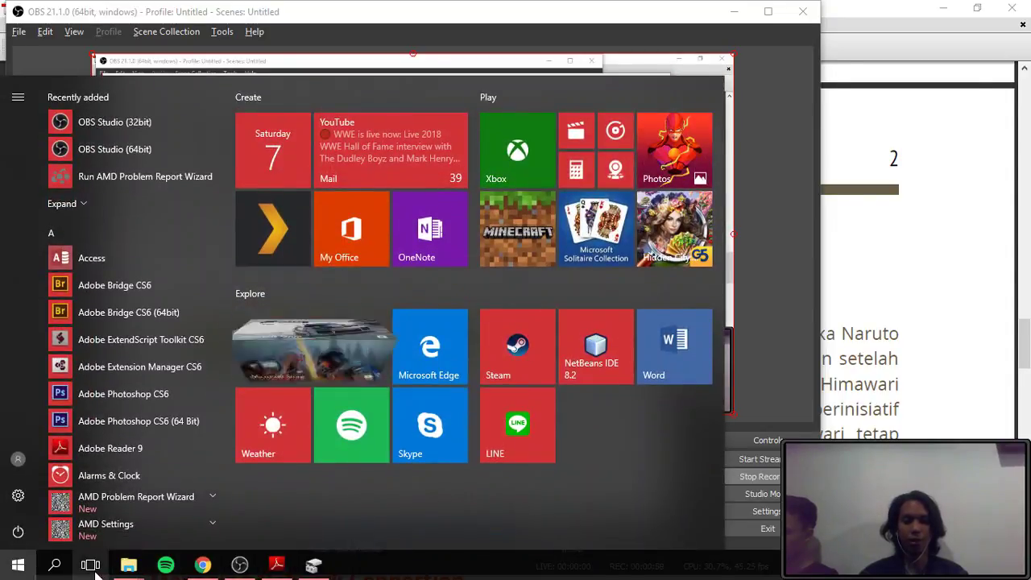
mouse_move(128, 568)
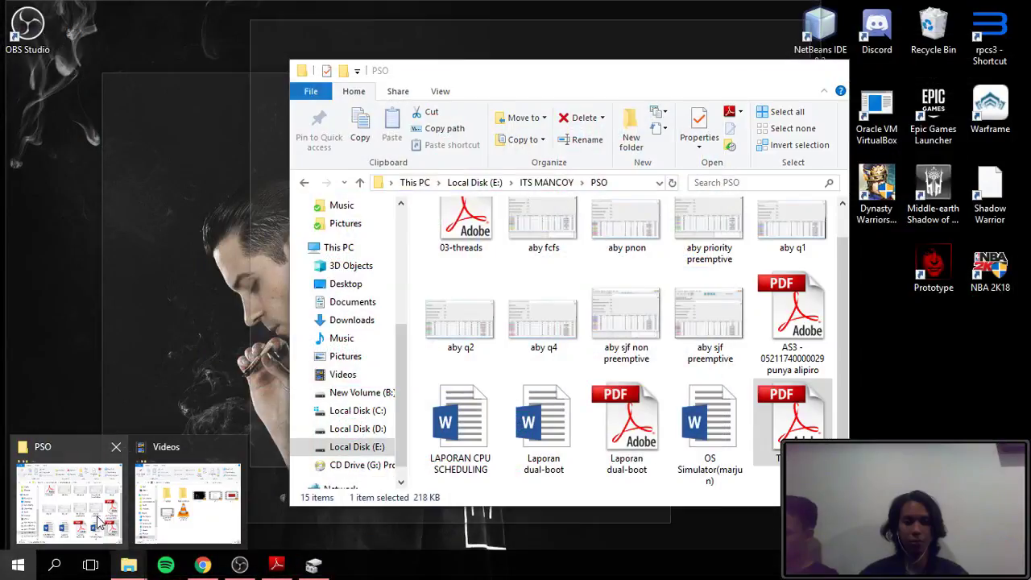
click(98, 524)
scroll(352, 402, down, 1)
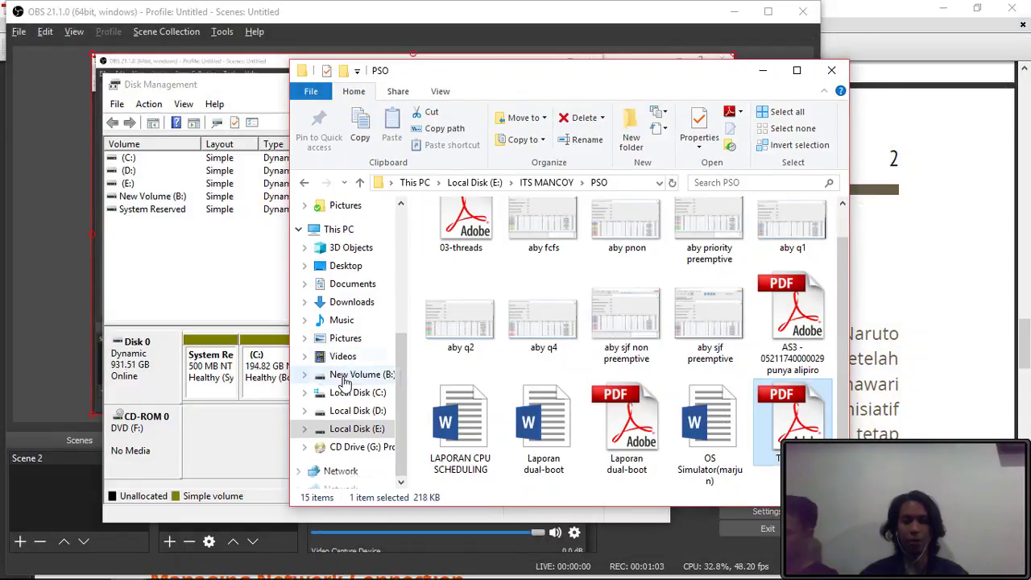
click(351, 396)
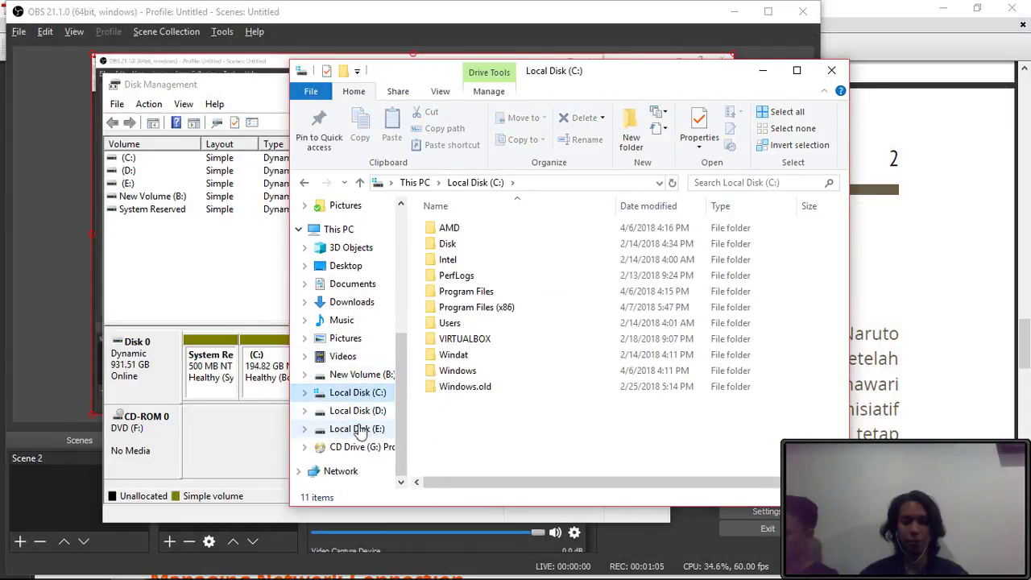
click(368, 377)
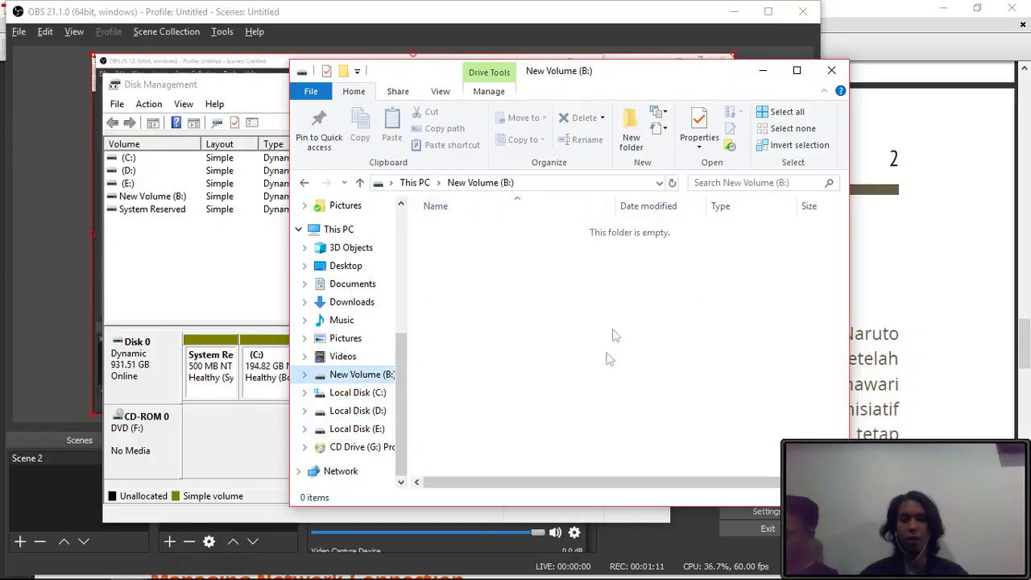
click(51, 272)
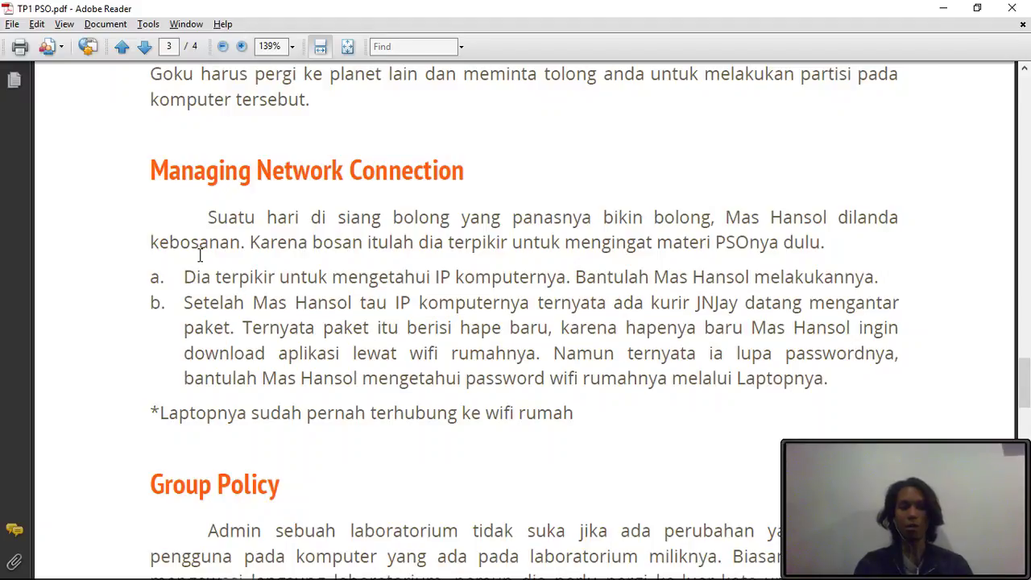
- Launch Command Prompt by searching 'cmd' from Start
scroll(200, 257, up, 1)
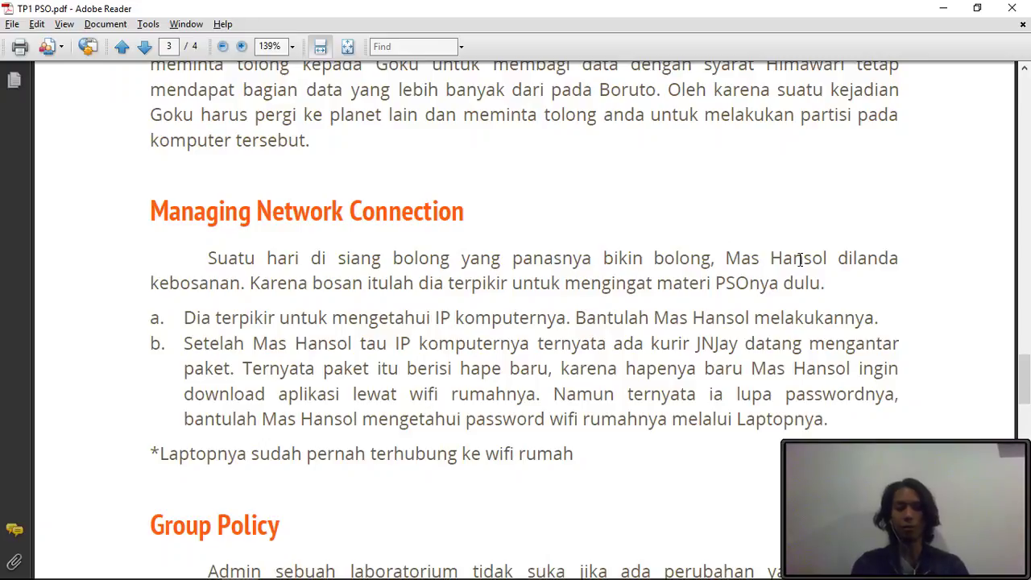
key(super+r)
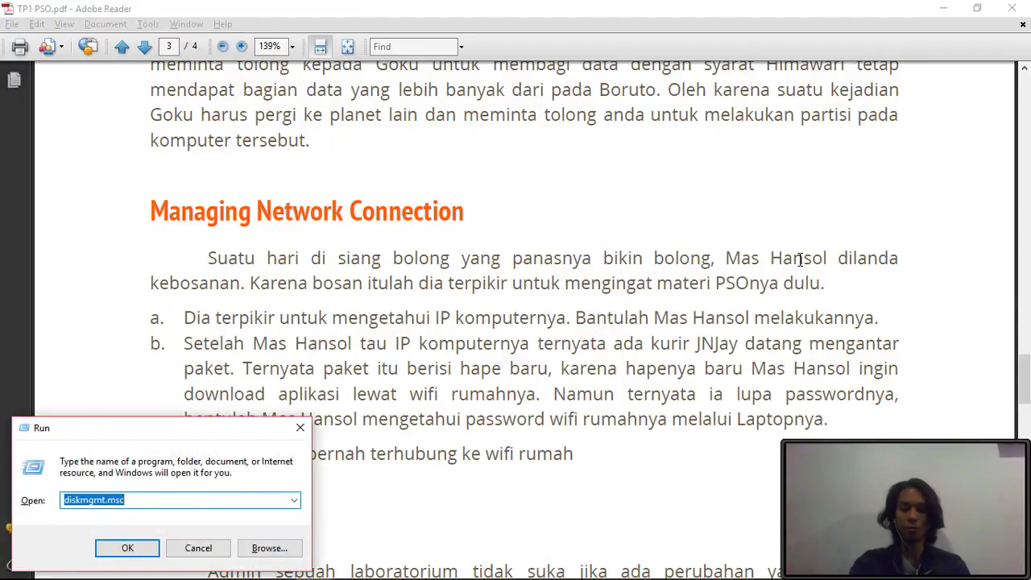
key(BackSpace)
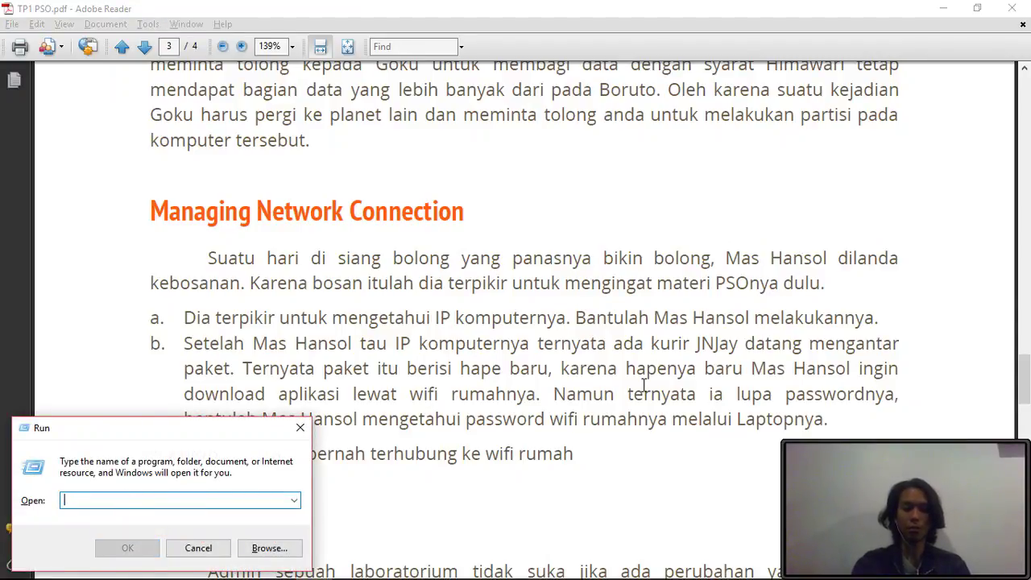
text(ipco)
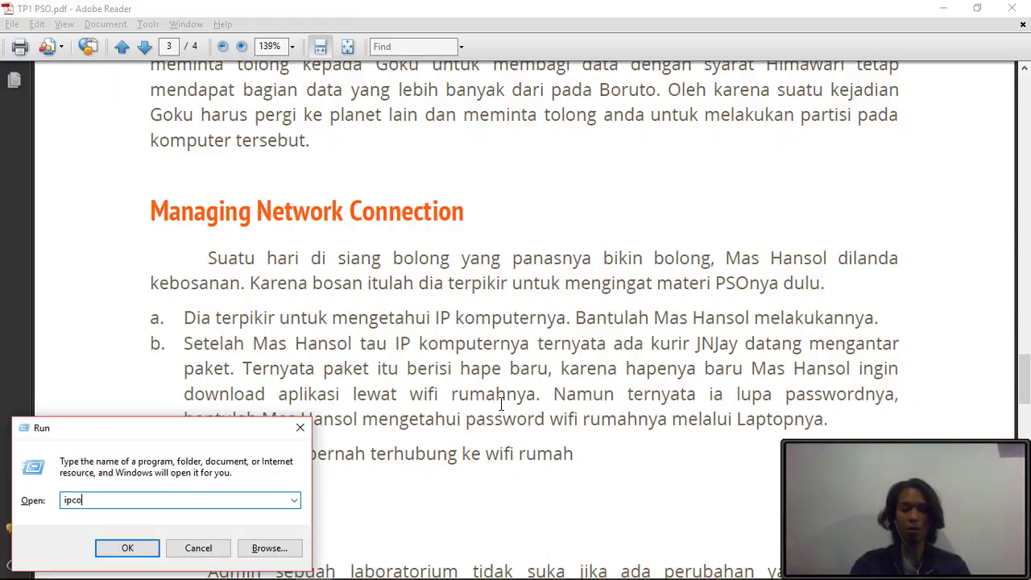
text(nfig)
key(Return)
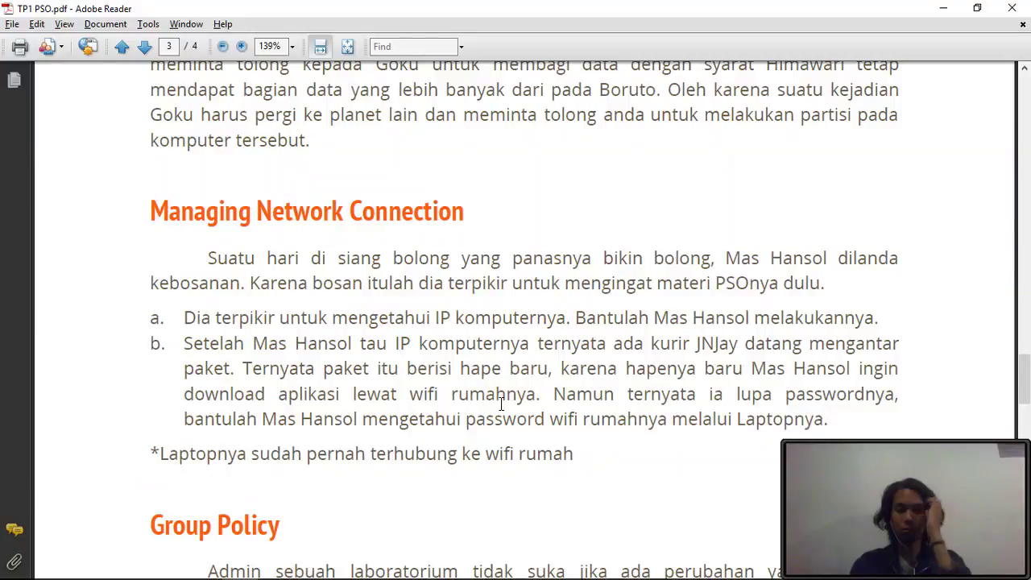
key(alt+Tab)
key(alt+Tab)
key(alt+Tab)
key(alt+Tab)
key(alt+Tab)
mouse_move(255, 574)
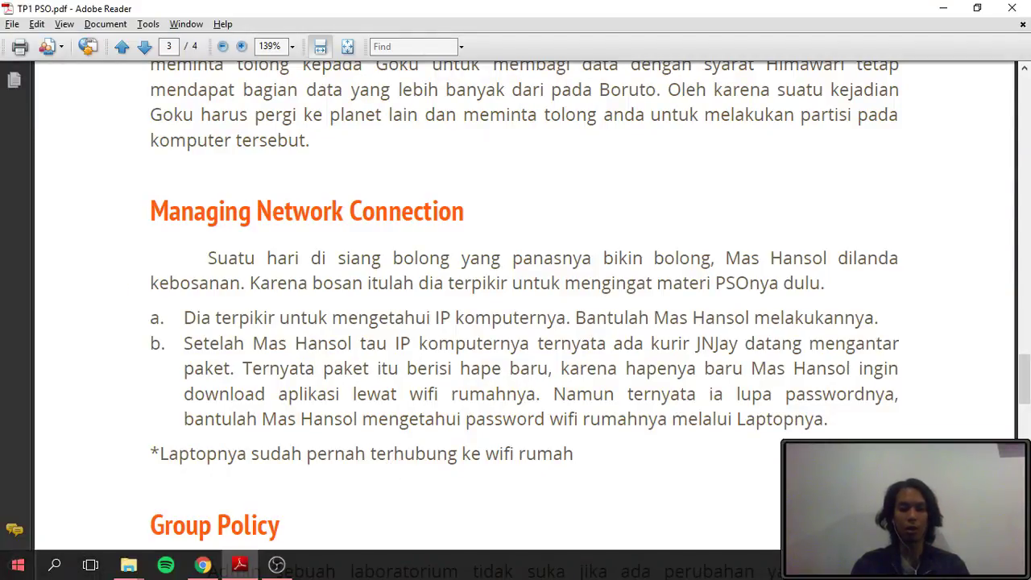
key(super)
text(cmd)
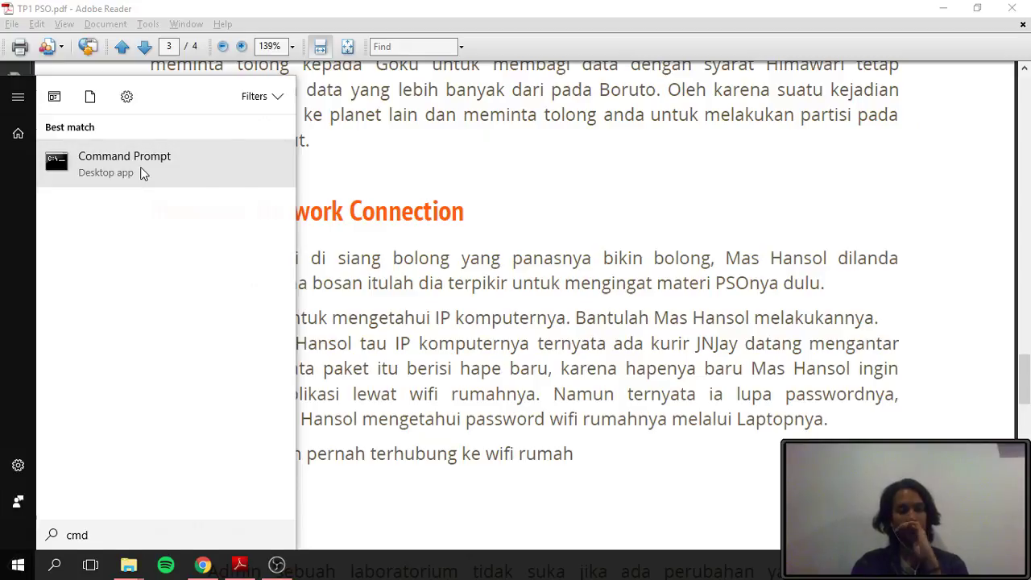
click(142, 173)
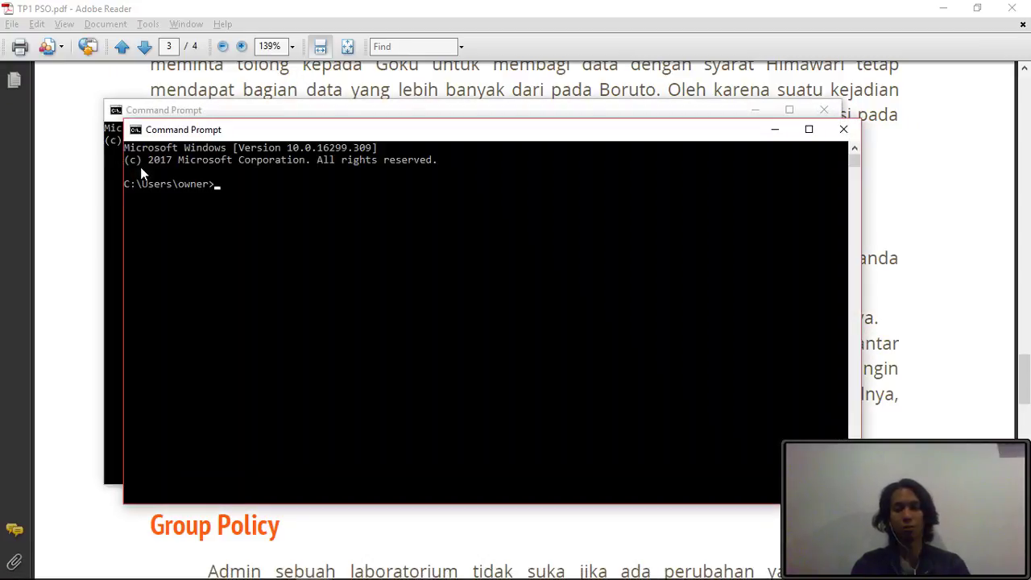
click(843, 129)
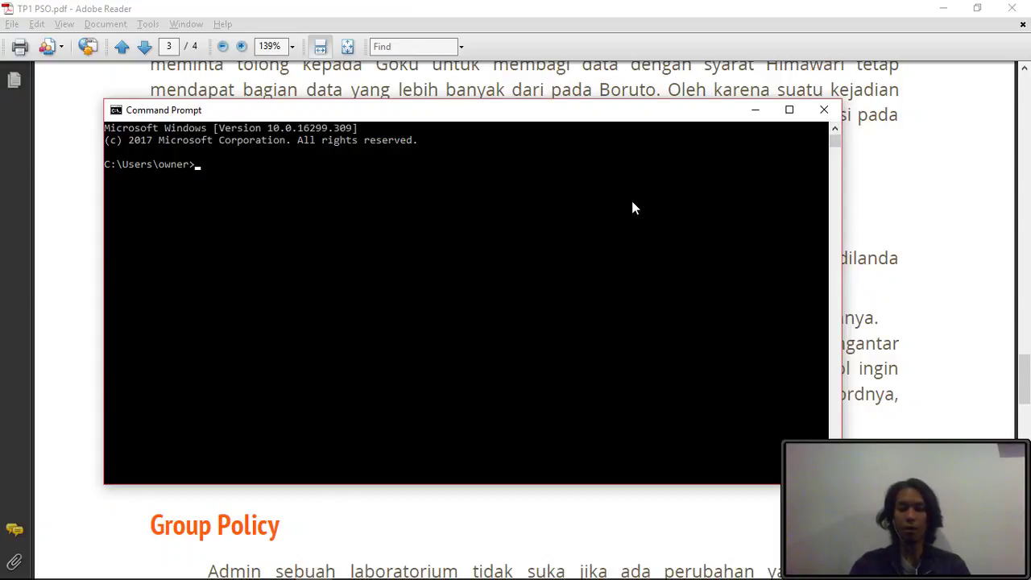
- Run ipconfig and copy the IPv4 Address line showing 192.168.0.46
text(ip)
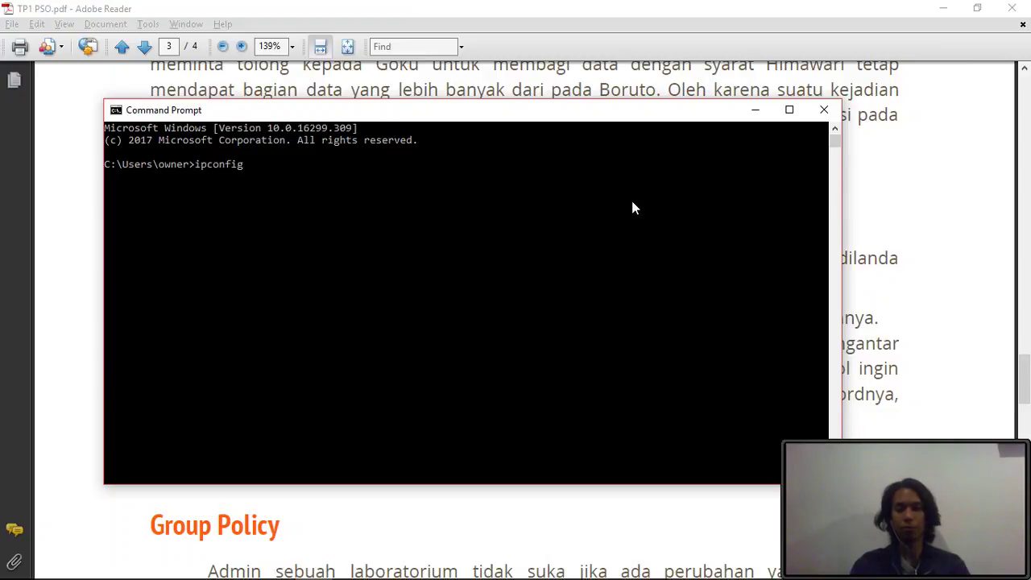
text(config)
key(Return)
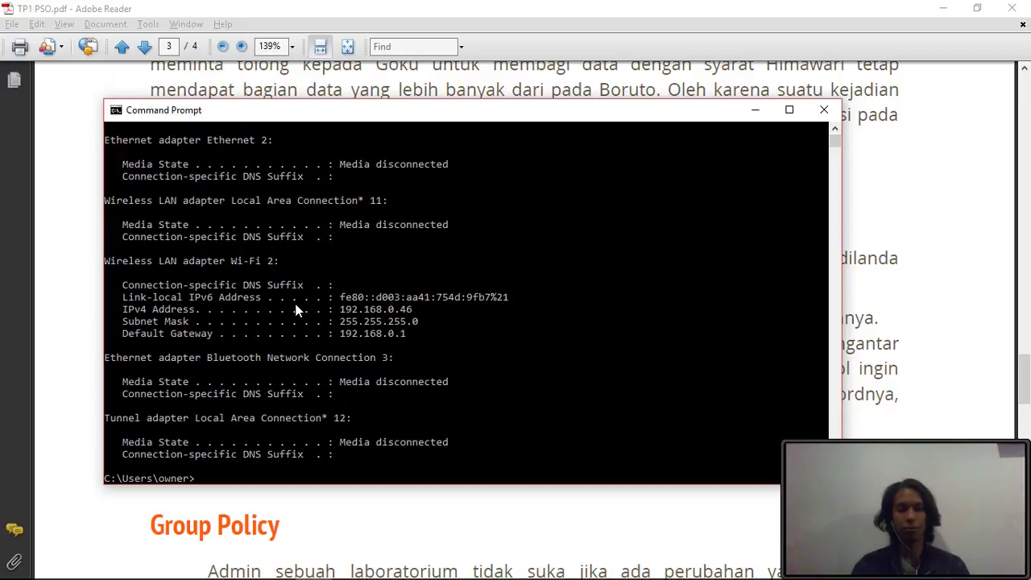
scroll(198, 332, up, 3)
scroll(199, 332, down, 4)
drag(329, 236, 427, 247)
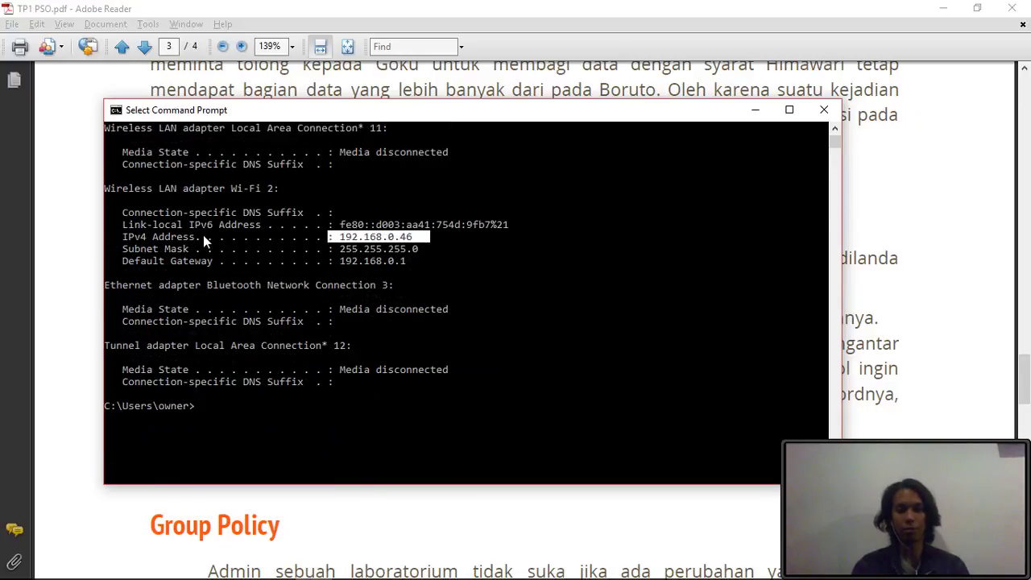
drag(112, 237, 454, 239)
right_click(660, 258)
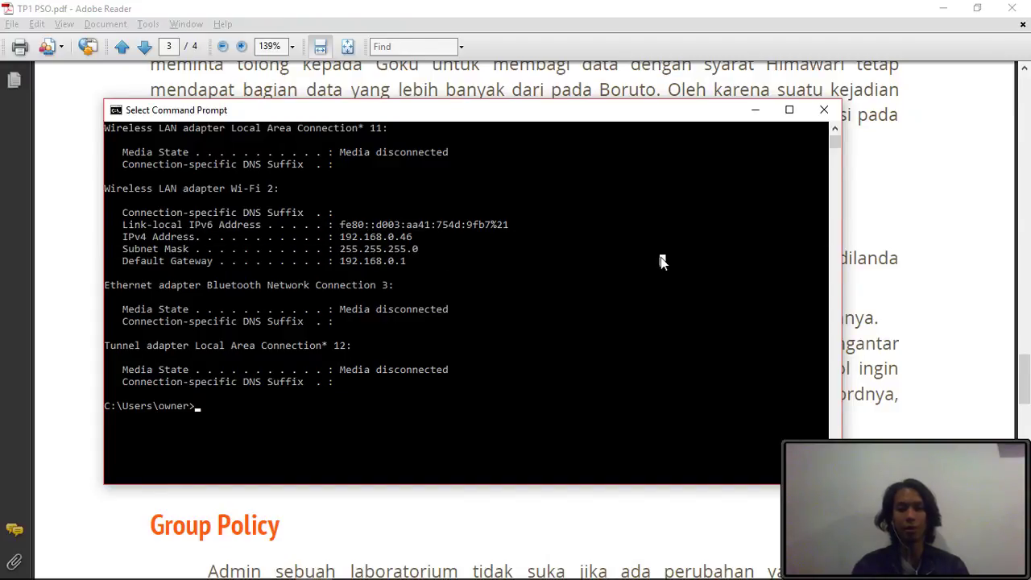
click(879, 282)
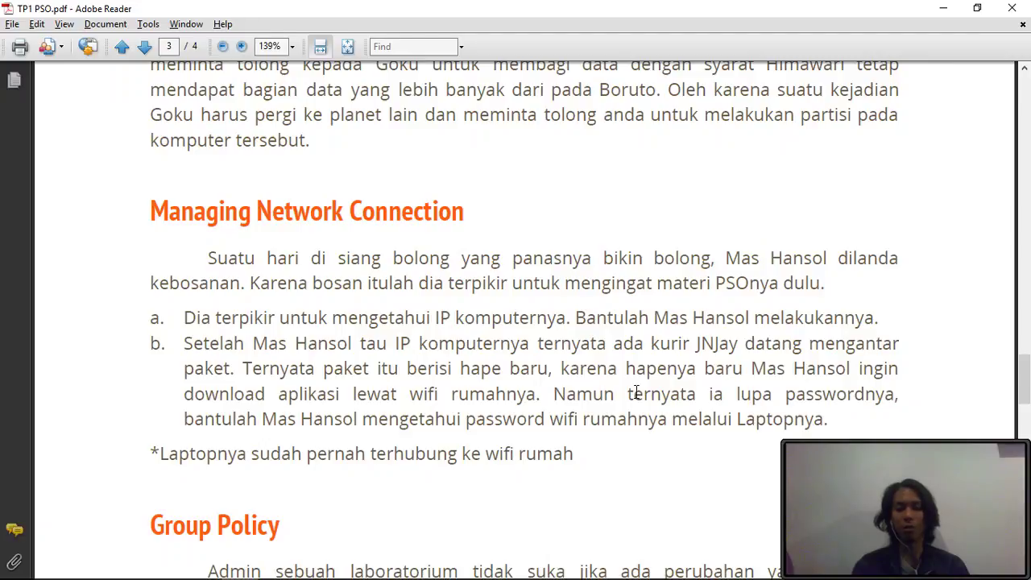
- Run 'netsh wlan show profil' and review the saved profiles such as TP-LINK_B636 and ITS-WIFI
key(alt+Tab)
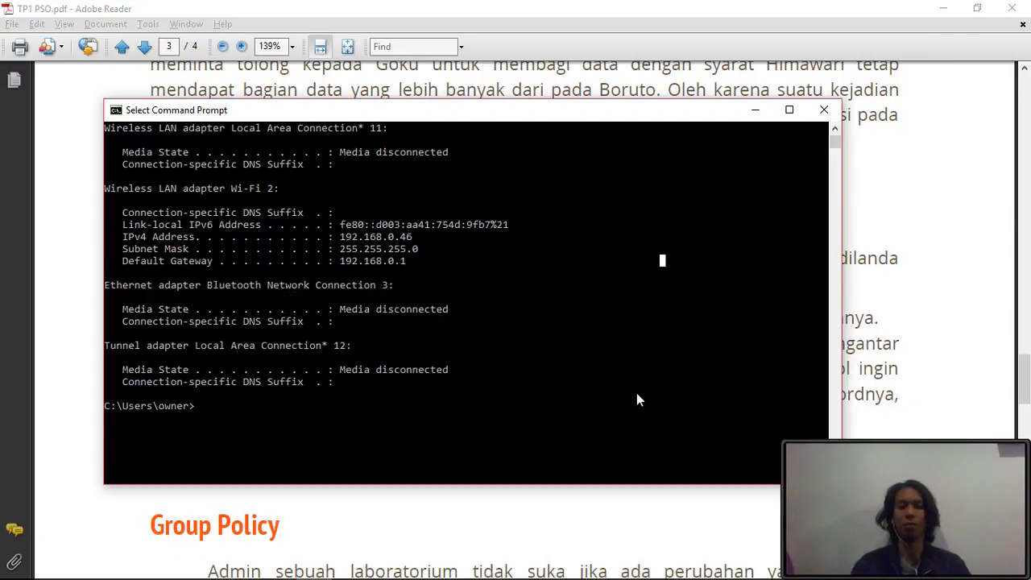
text(netsh w)
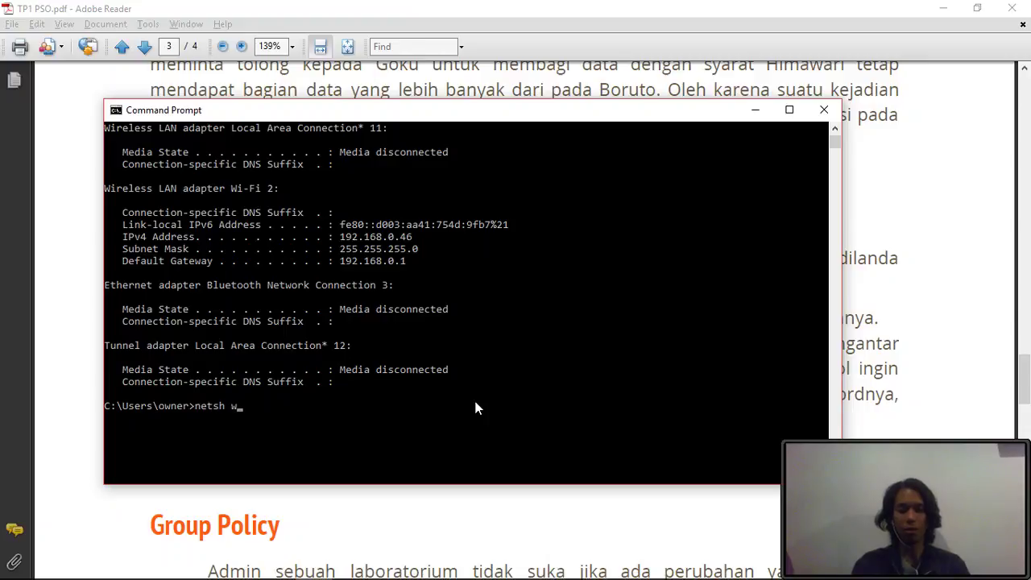
text(lan show profile)
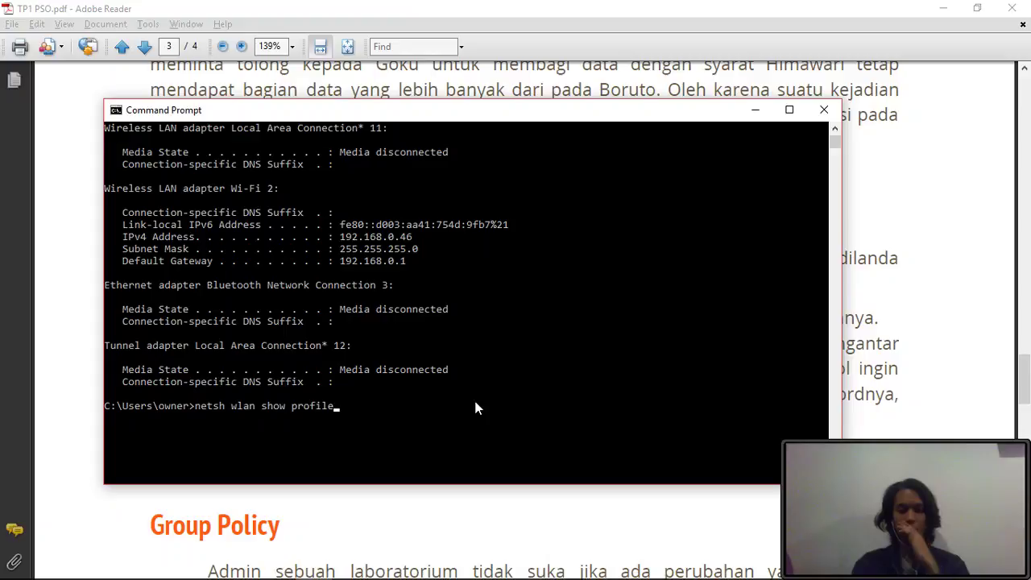
key(Return)
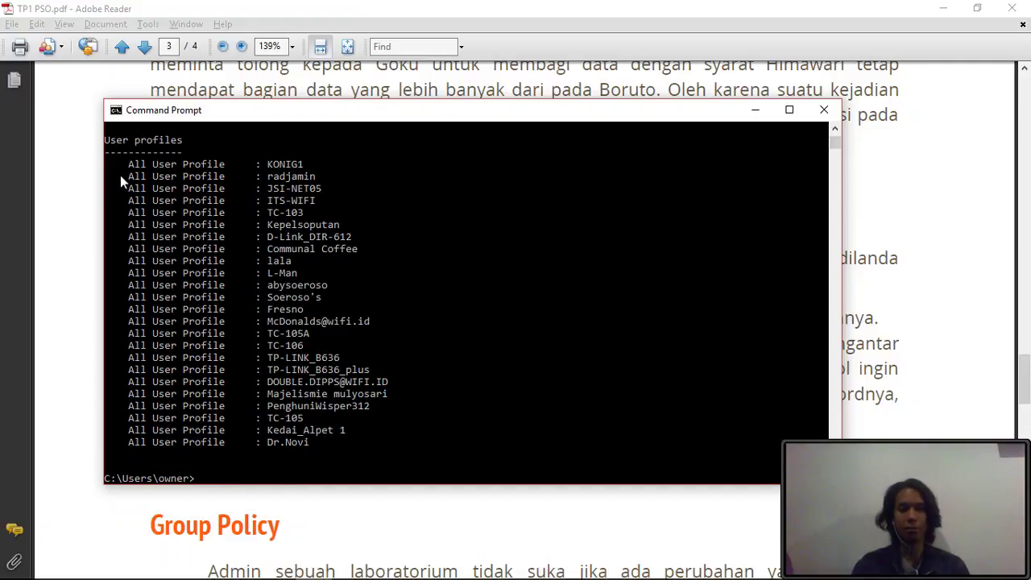
drag(121, 166, 398, 444)
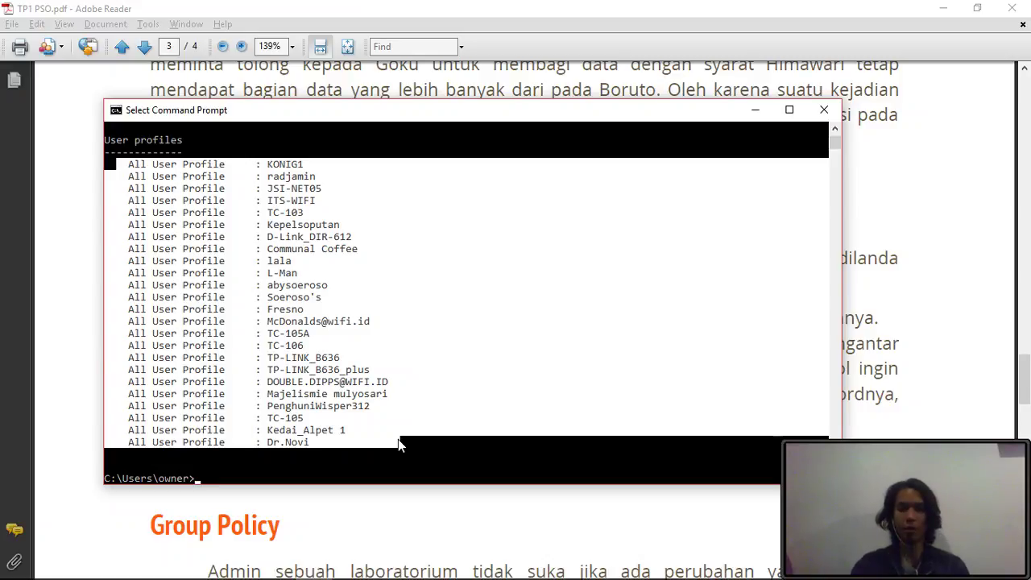
right_click(399, 443)
click(950, 316)
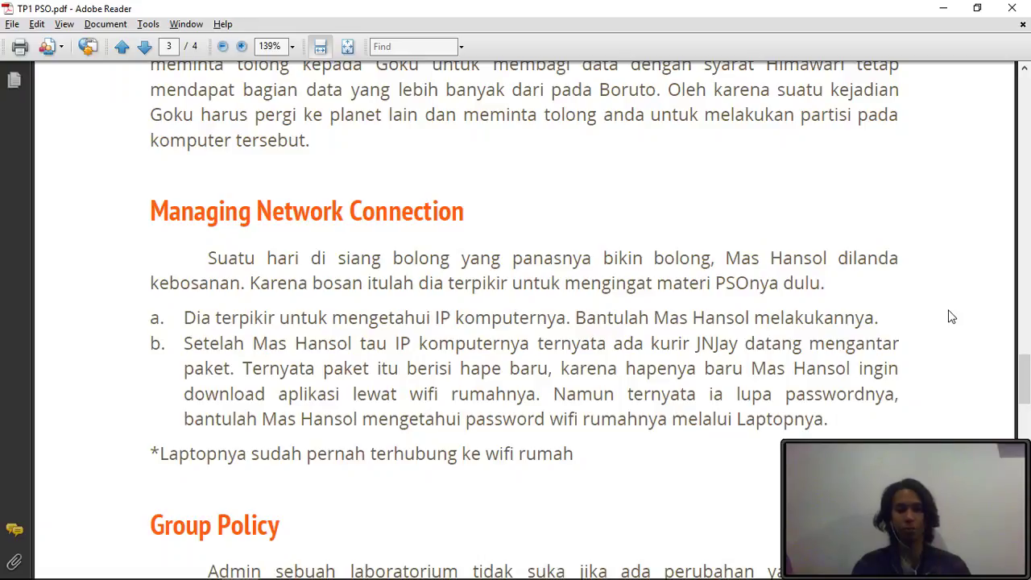
key(alt+Tab)
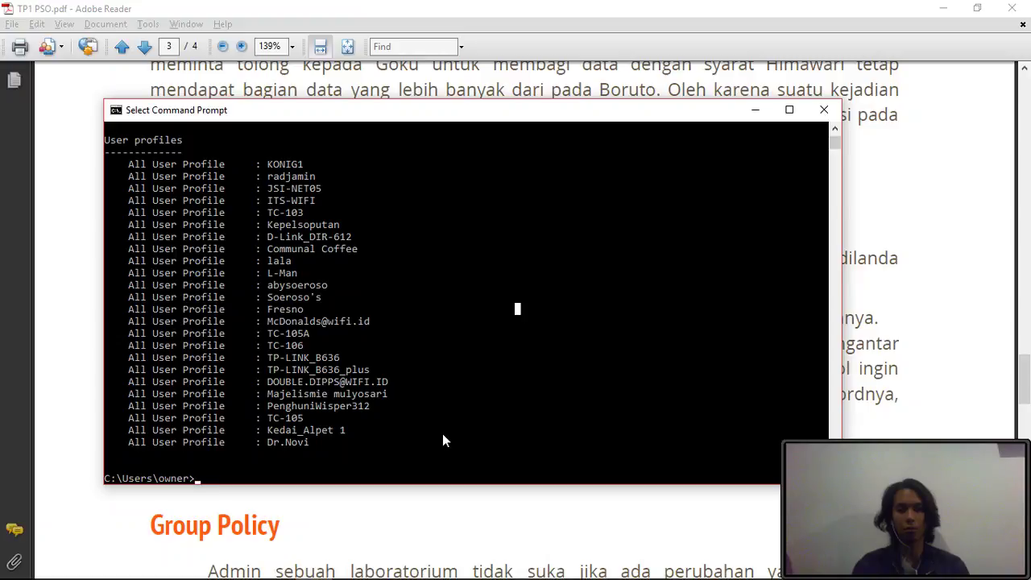
scroll(443, 439, down, 3)
scroll(391, 366, up, 3)
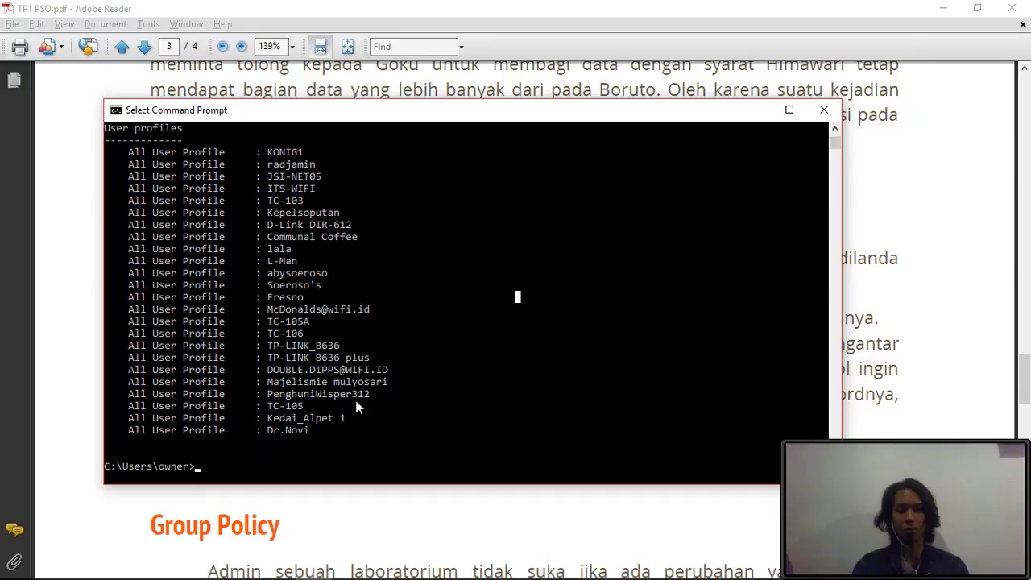
scroll(356, 405, up, 1)
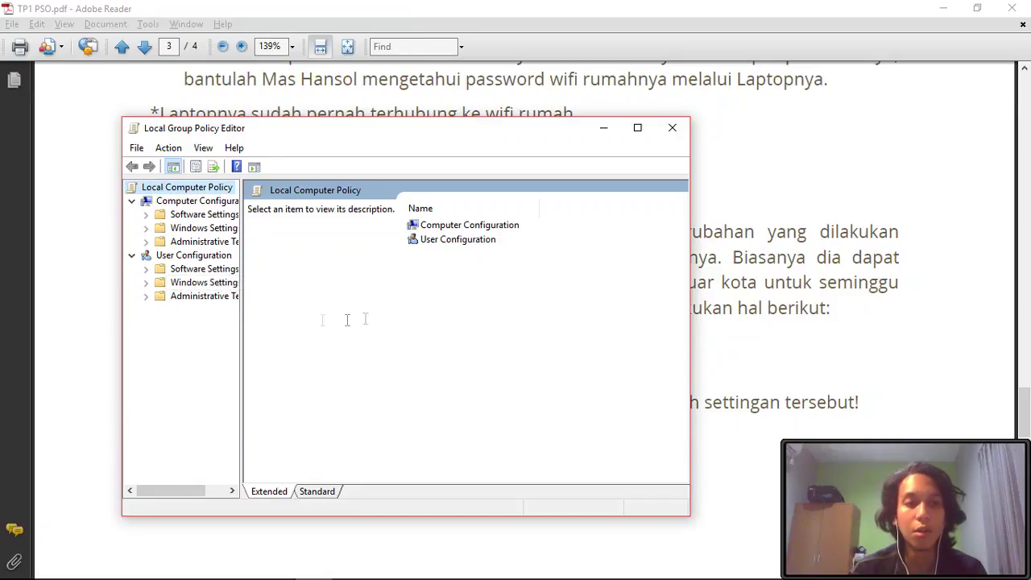
- Open User Configuration > Administrative Templates > Start Menu and Taskbar
drag(186, 135, 397, 139)
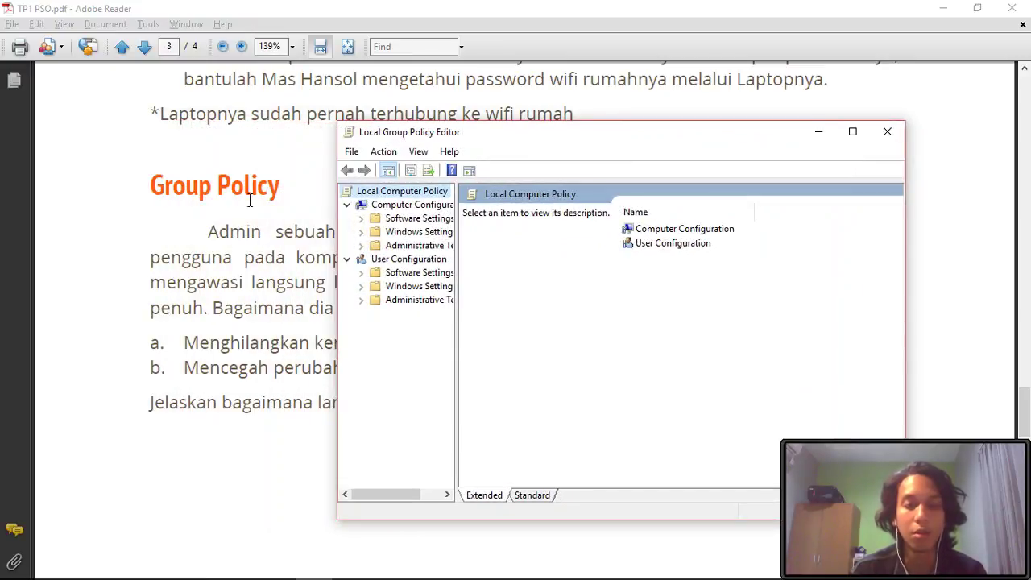
click(432, 306)
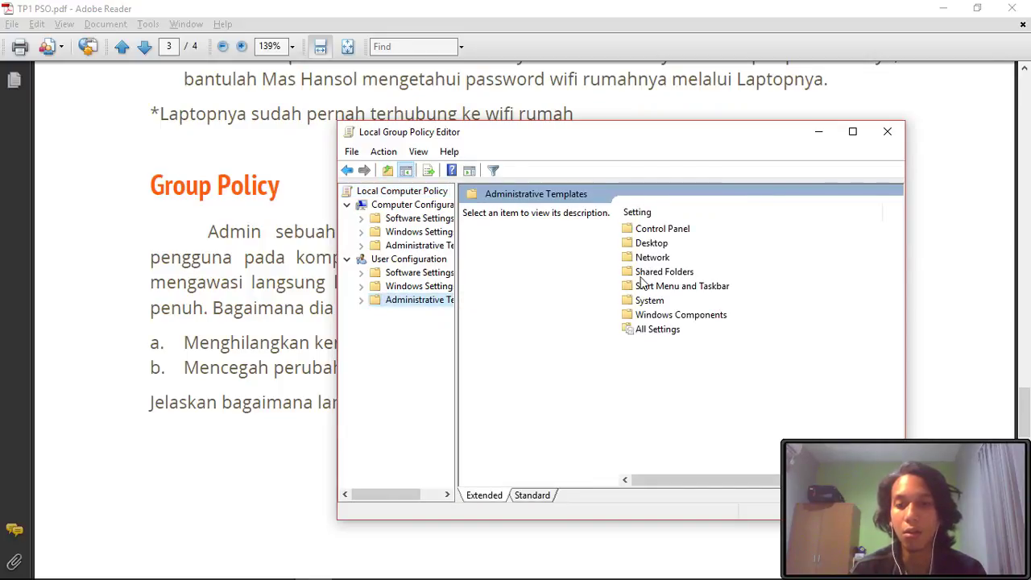
click(703, 291)
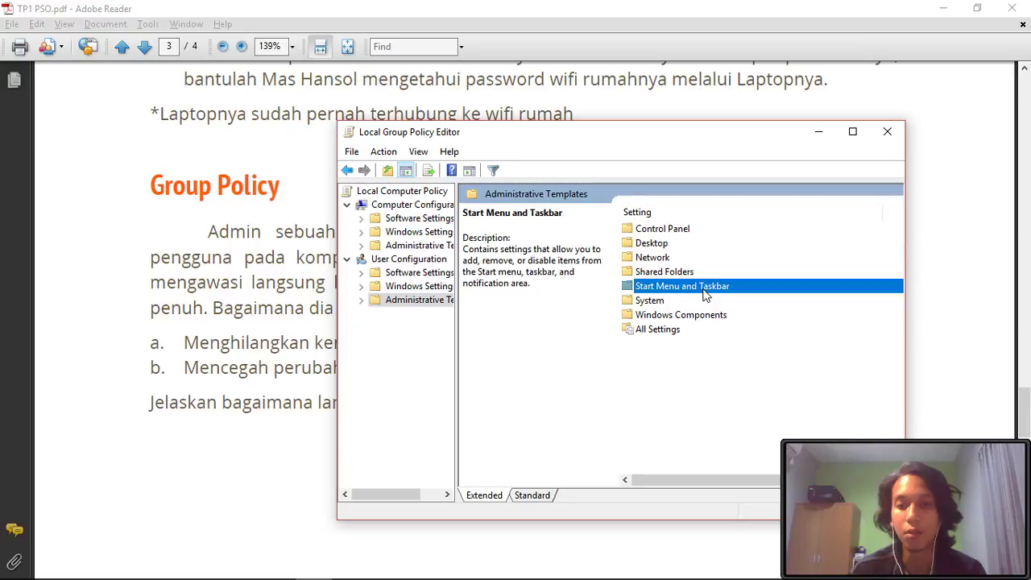
double_click(703, 292)
scroll(699, 326, down, 8)
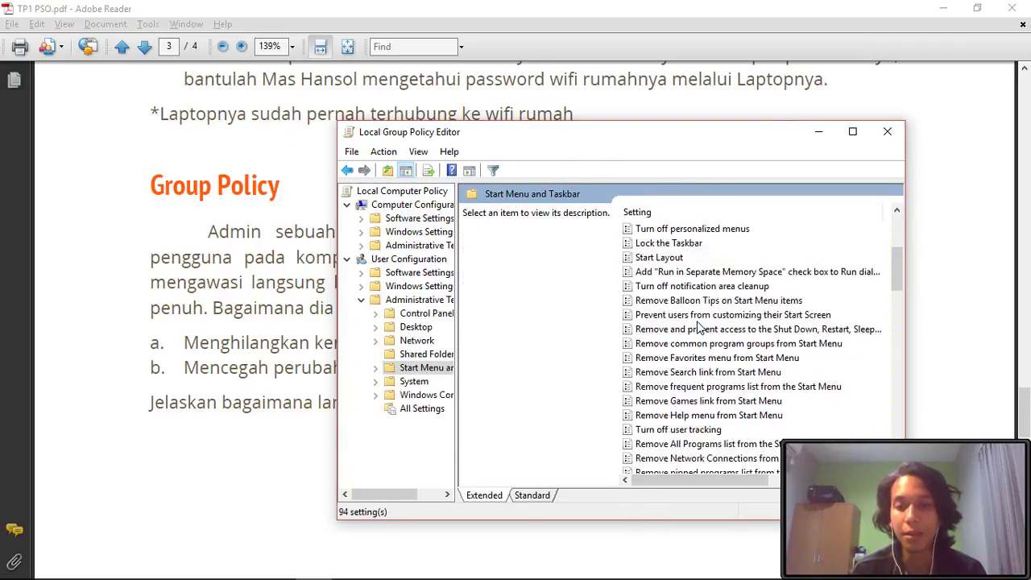
scroll(699, 327, up, 8)
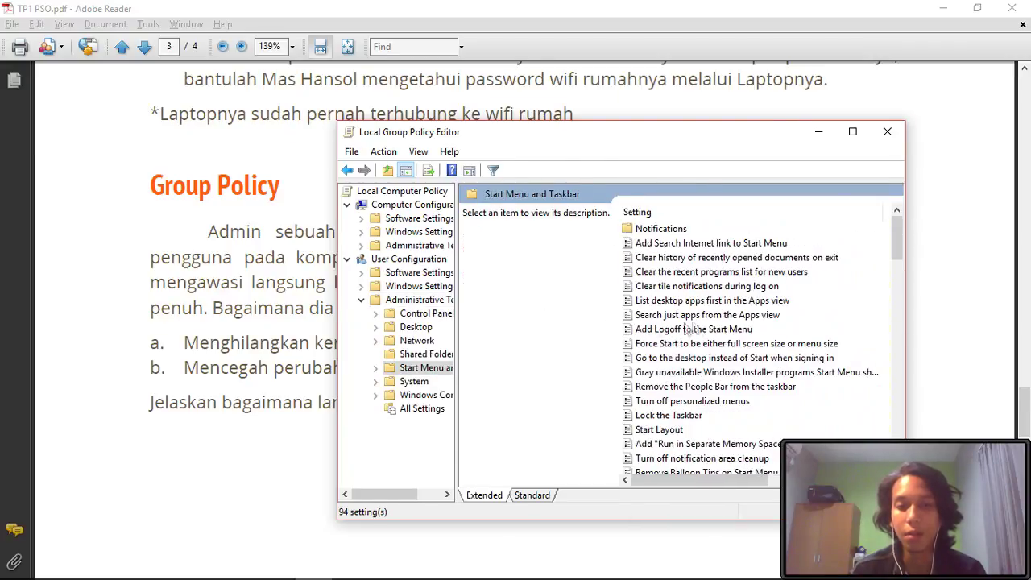
- Find and open the policy preventing users from uninstalling applications from Start
click(243, 298)
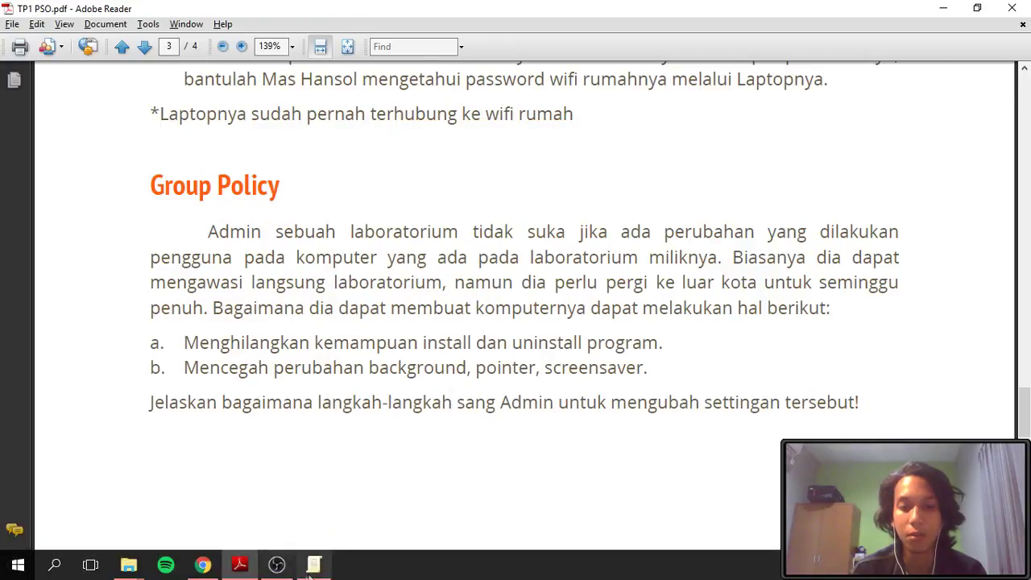
click(314, 574)
scroll(670, 359, down, 3)
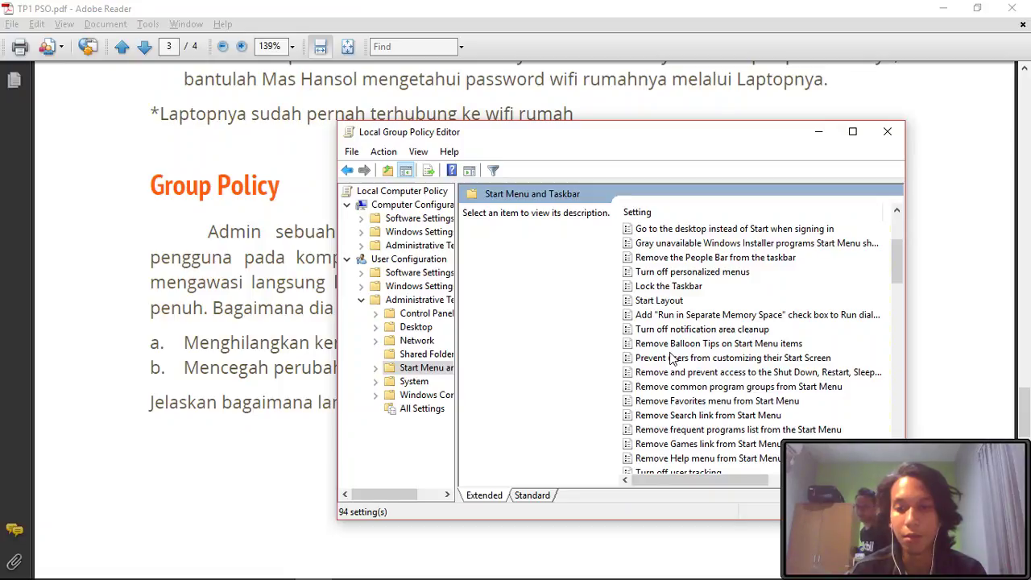
scroll(671, 360, down, 1)
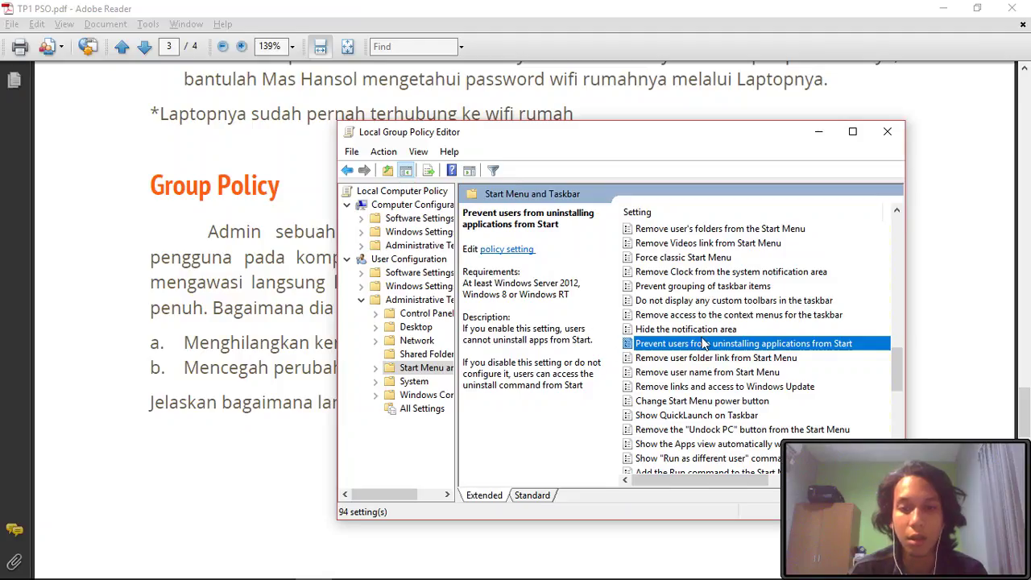
double_click(703, 343)
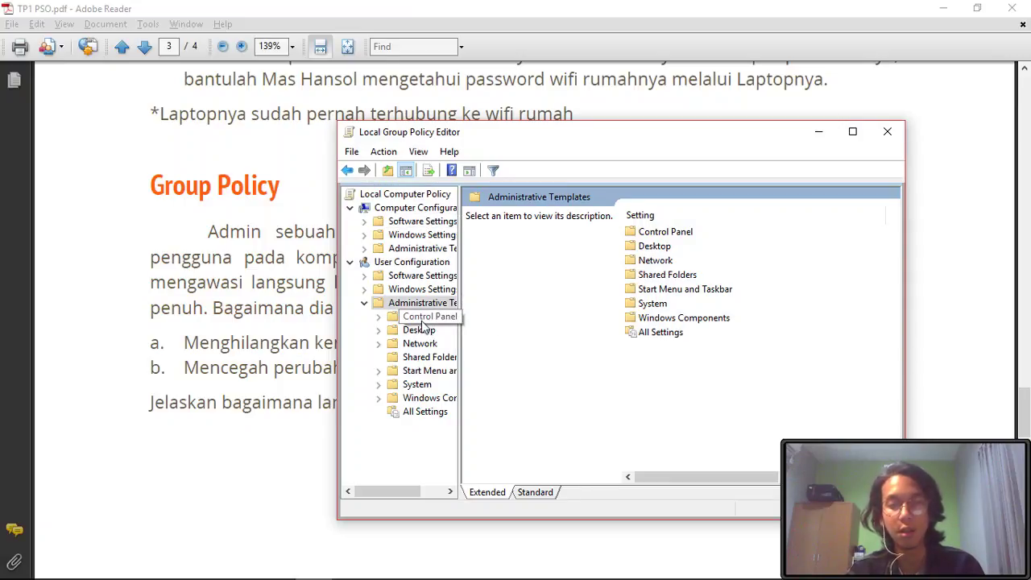
- Under Control Panel > Personalization, enable Prevent changing desktop background
double_click(683, 233)
double_click(677, 261)
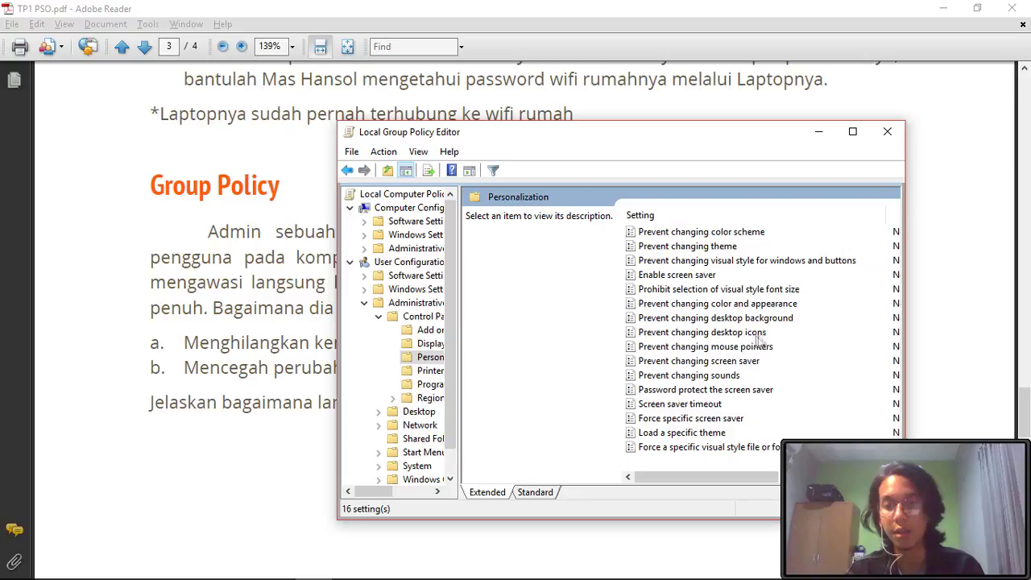
double_click(771, 319)
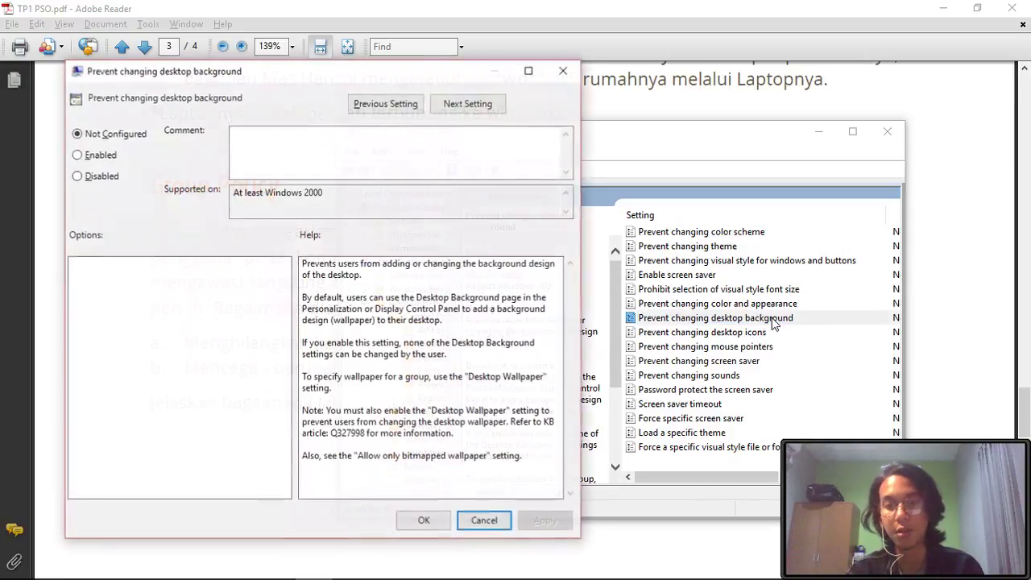
click(91, 158)
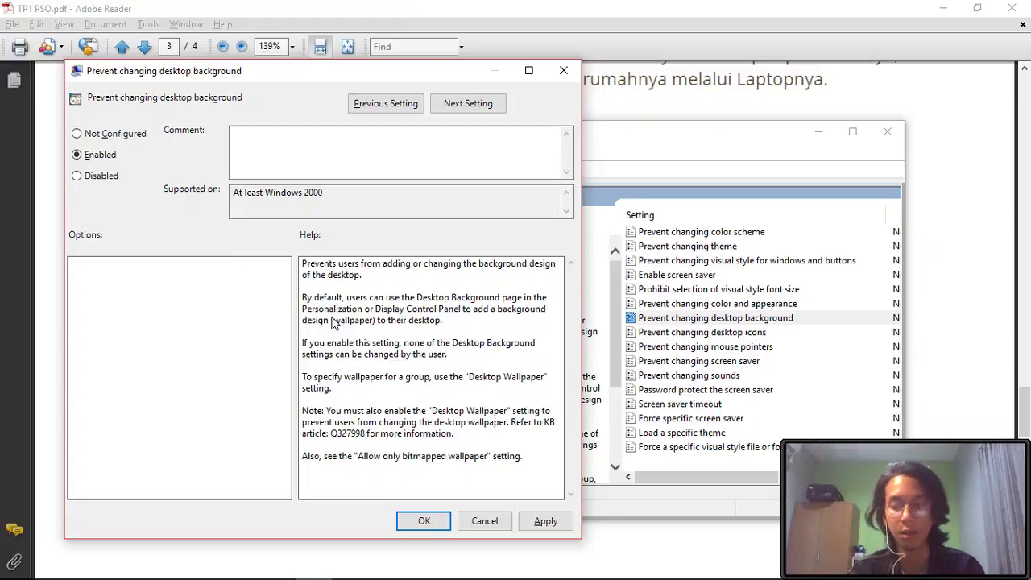
key(Return)
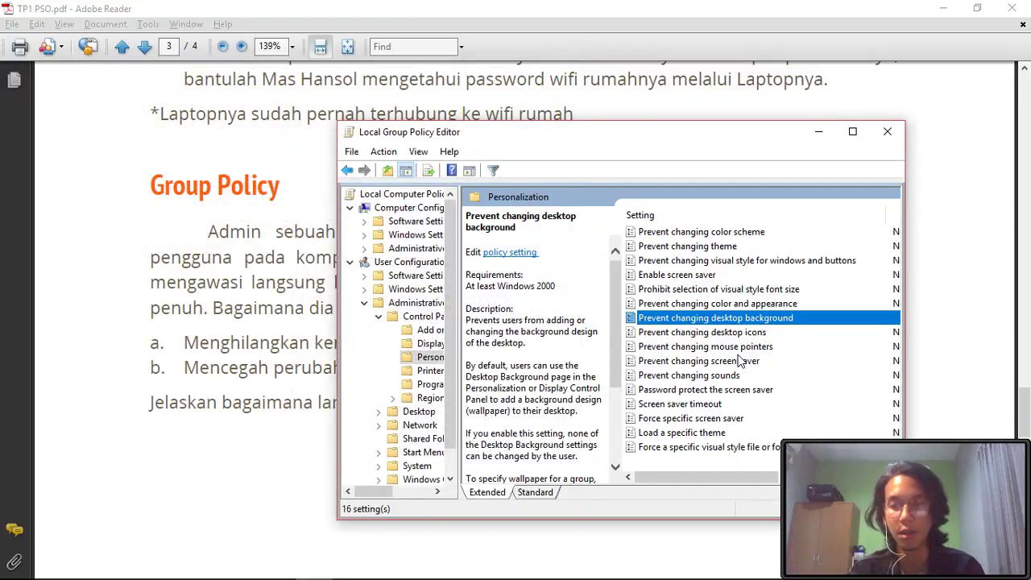
- Enable Prevent changing mouse pointers and Prevent changing screen saver
double_click(747, 348)
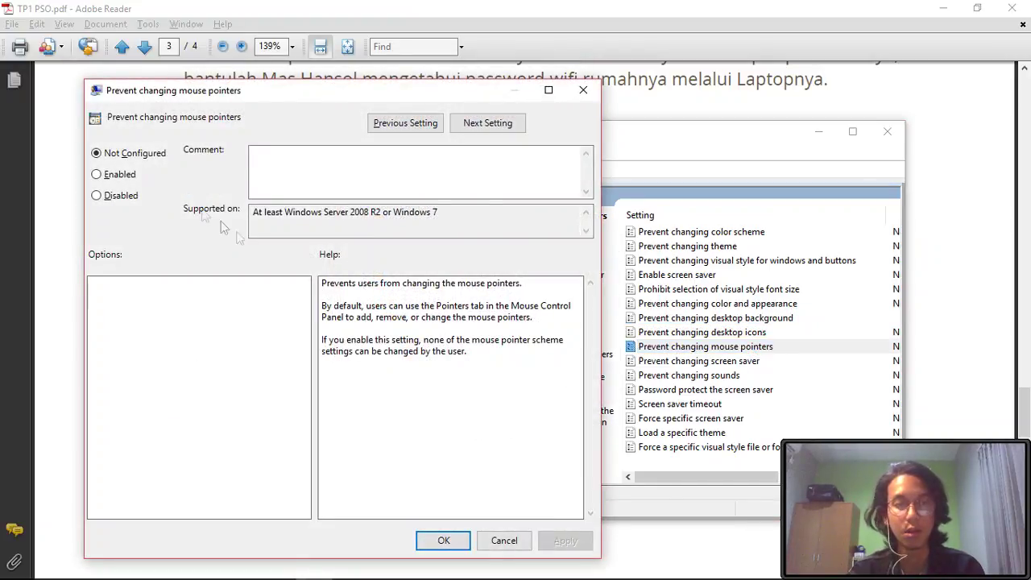
click(112, 179)
key(Return)
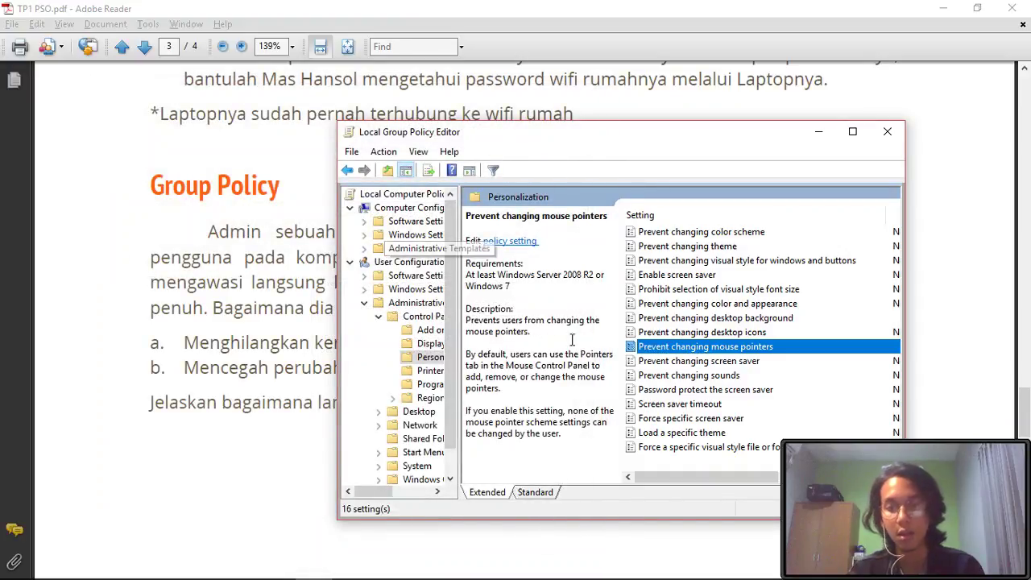
click(739, 363)
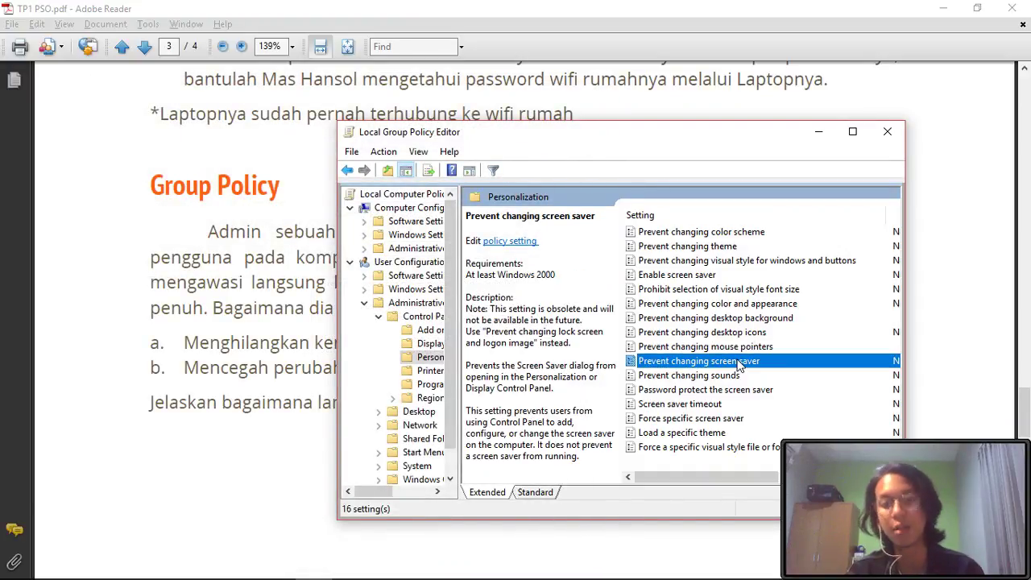
double_click(739, 362)
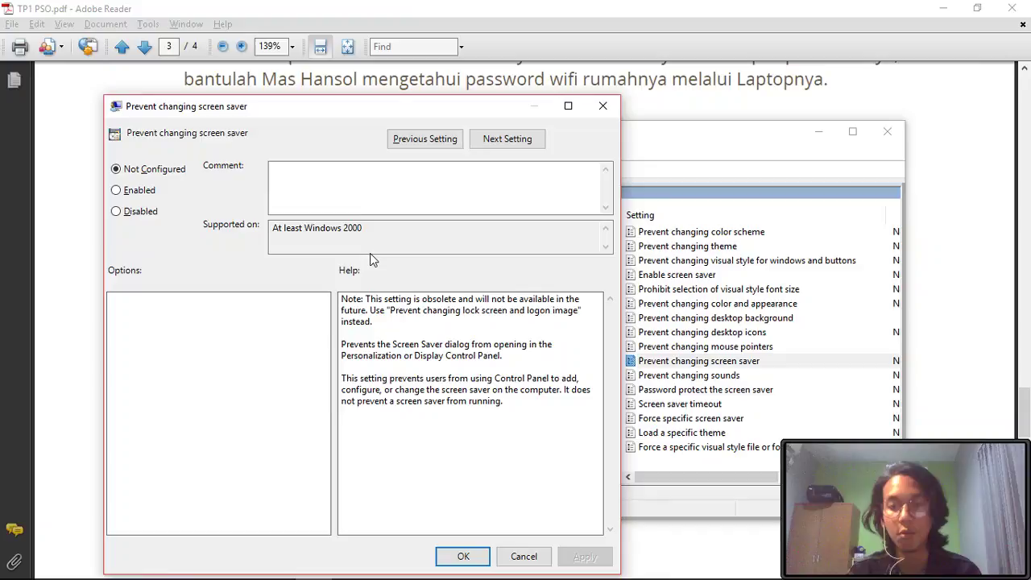
click(131, 193)
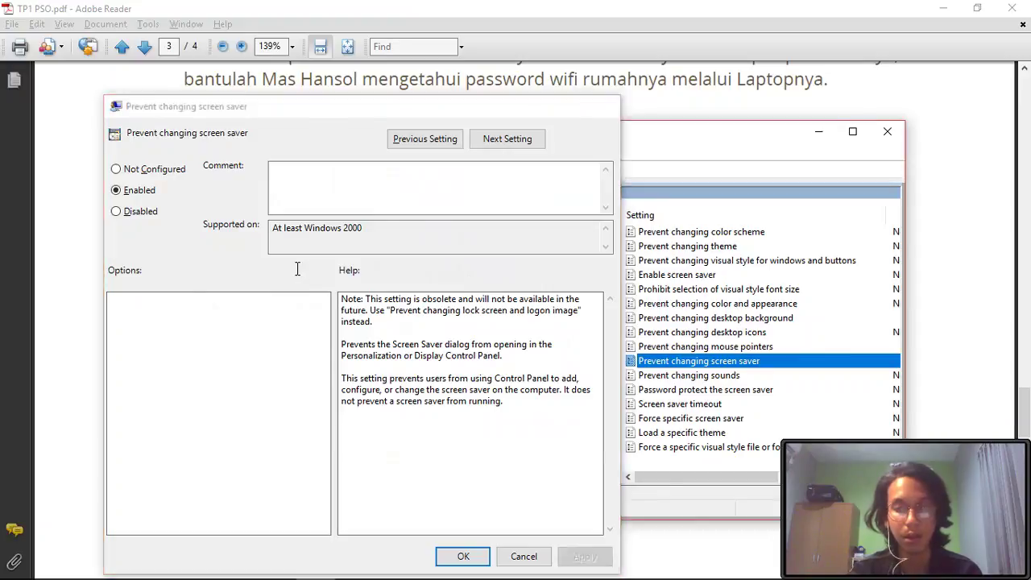
key(Return)
- Reopen Prevent changing desktop background to verify it remains Enabled
double_click(717, 319)
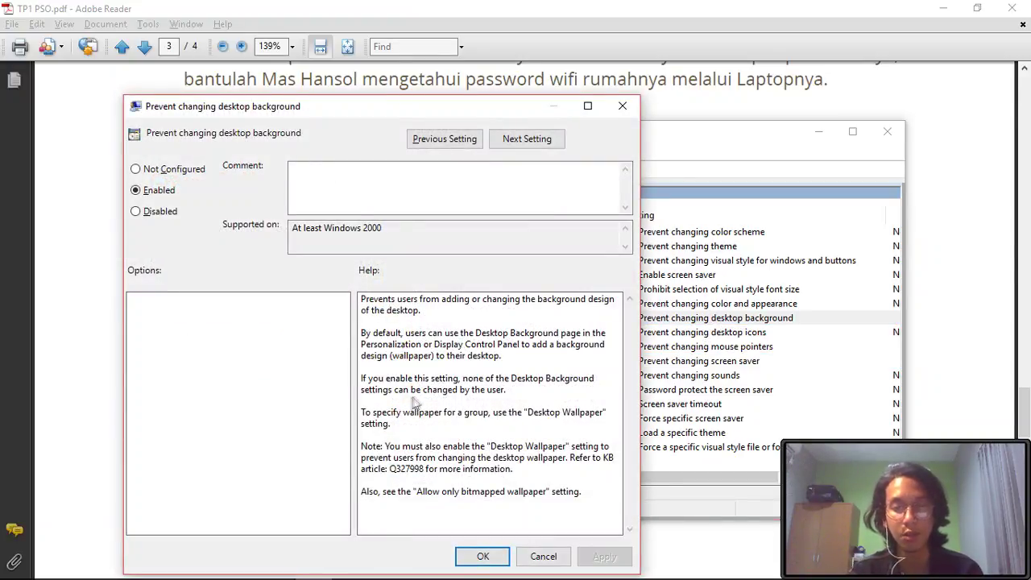
mouse_move(355, 417)
mouse_down()
mouse_move(426, 417)
mouse_move(355, 411)
mouse_up()
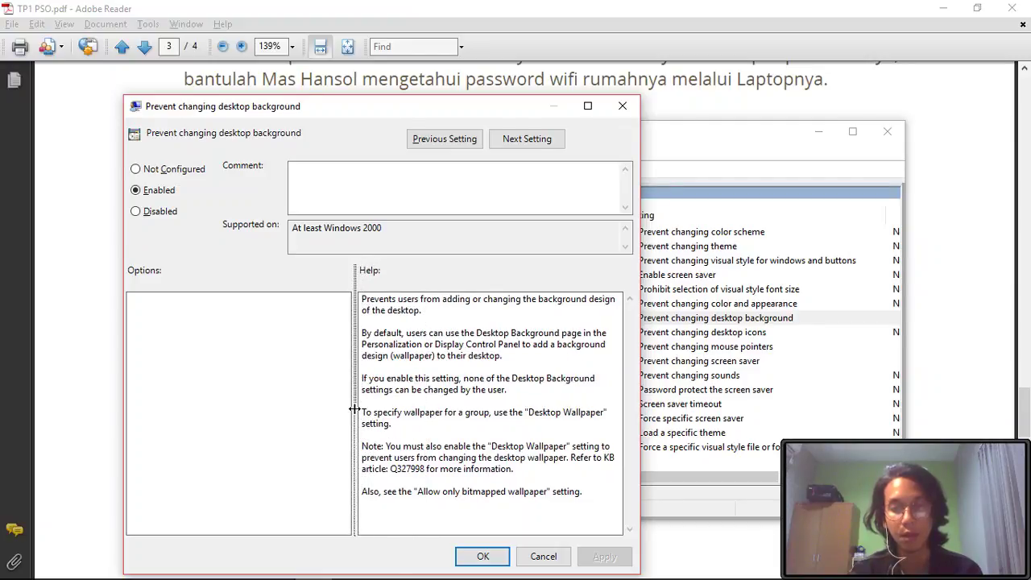
click(481, 558)
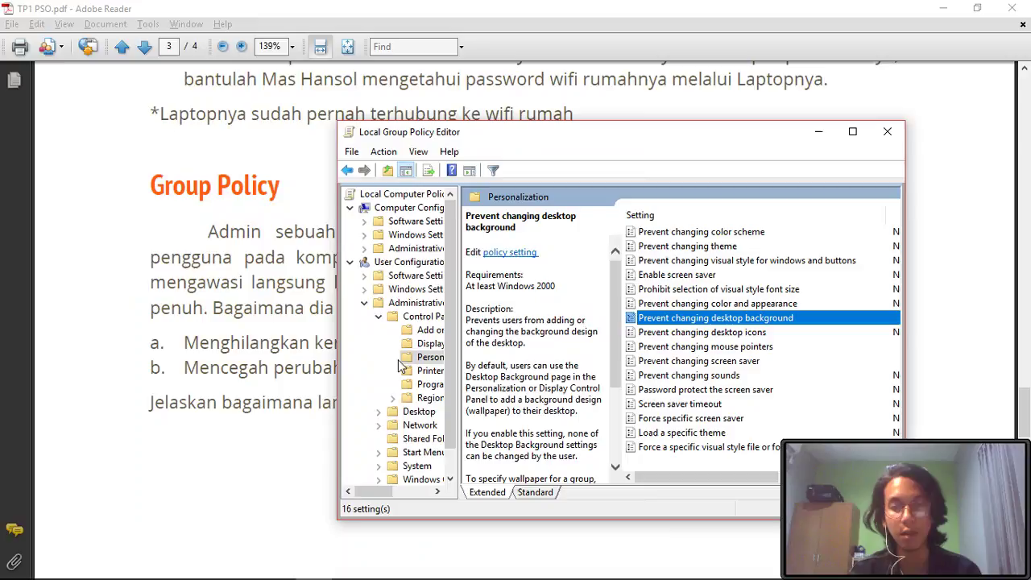
click(379, 321)
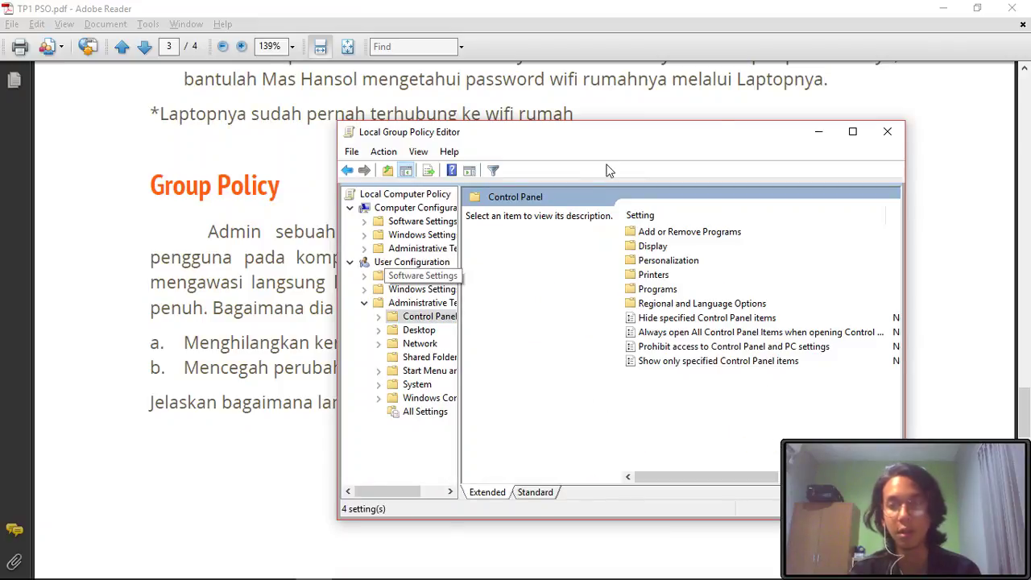
click(944, 8)
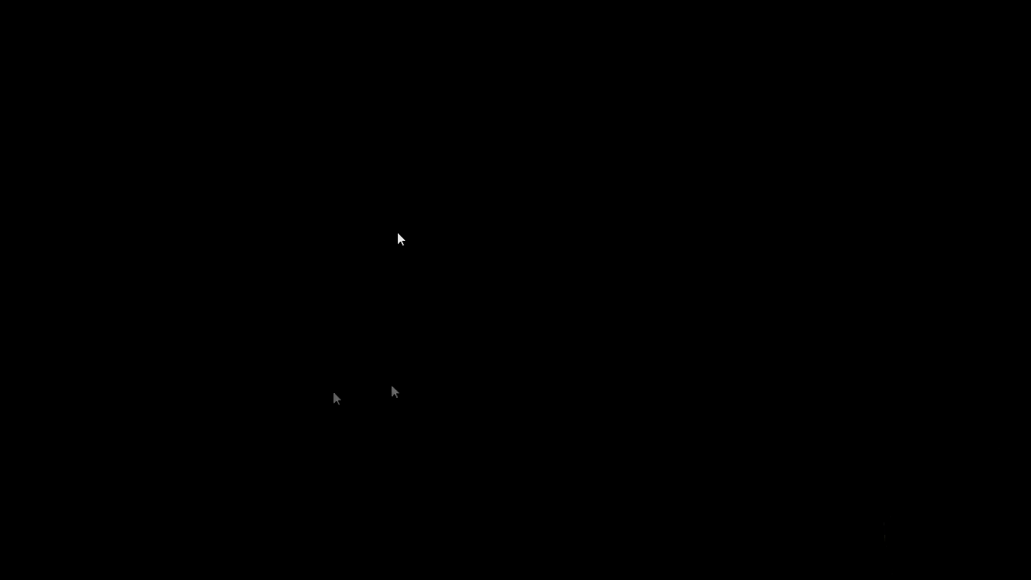
key(alt+Tab)
key(alt+Tab)
key(alt+Tab)
key(alt+Tab)
key(alt+Tab)
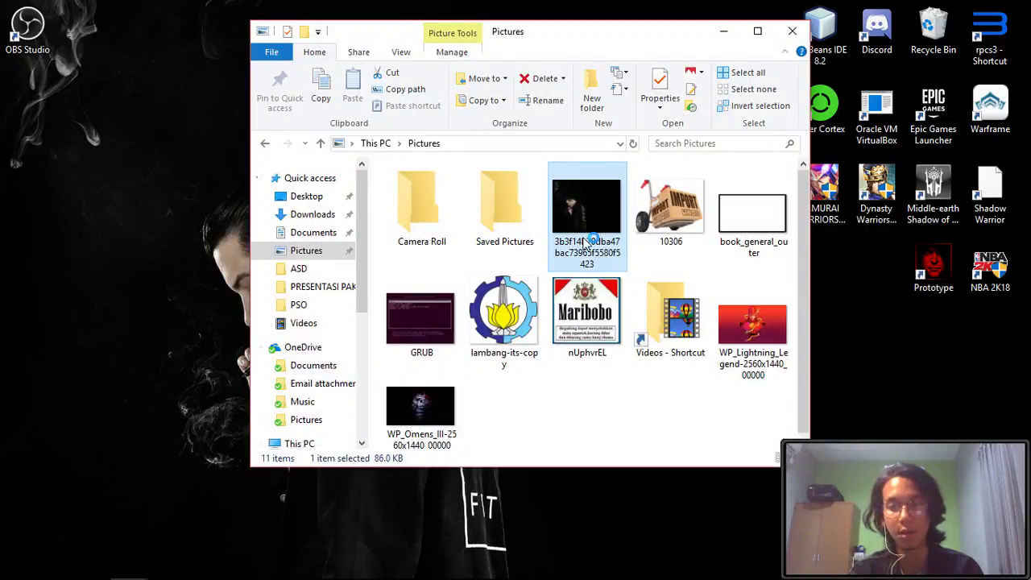
- Return to the Desktop Wallpaper policy dialog and confirm it with OK
key(alt+Tab)
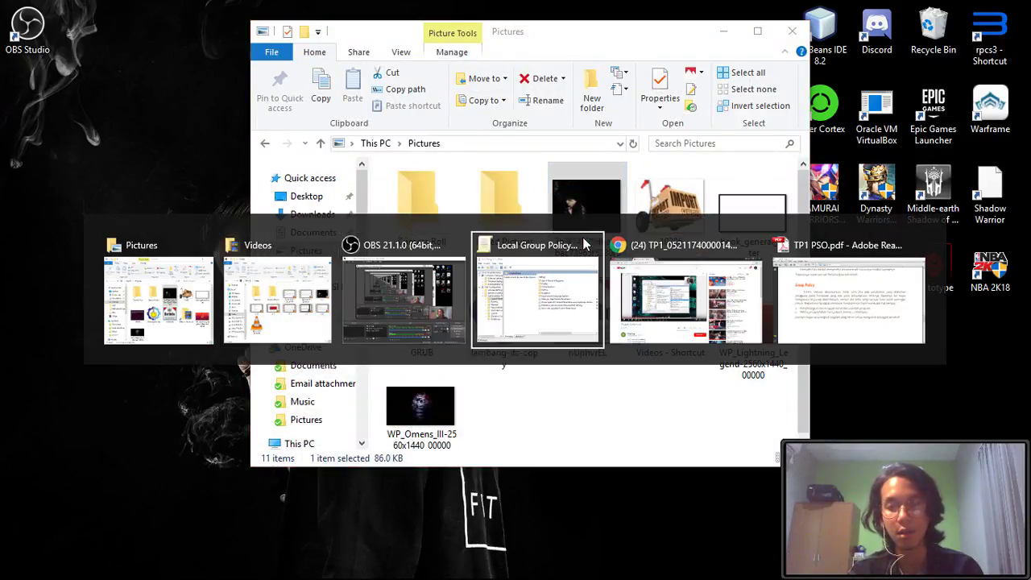
click(564, 245)
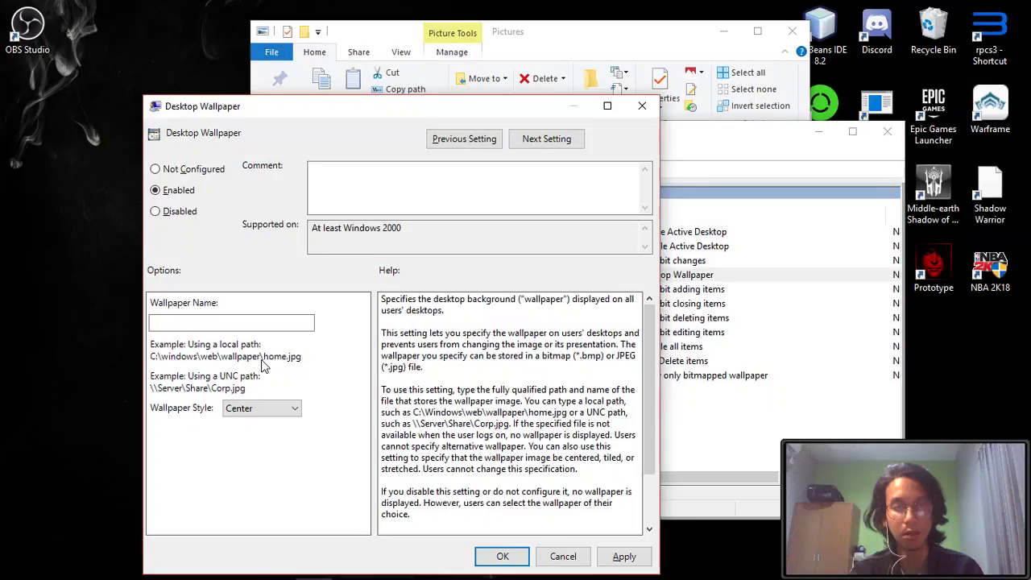
key(alt+Tab)
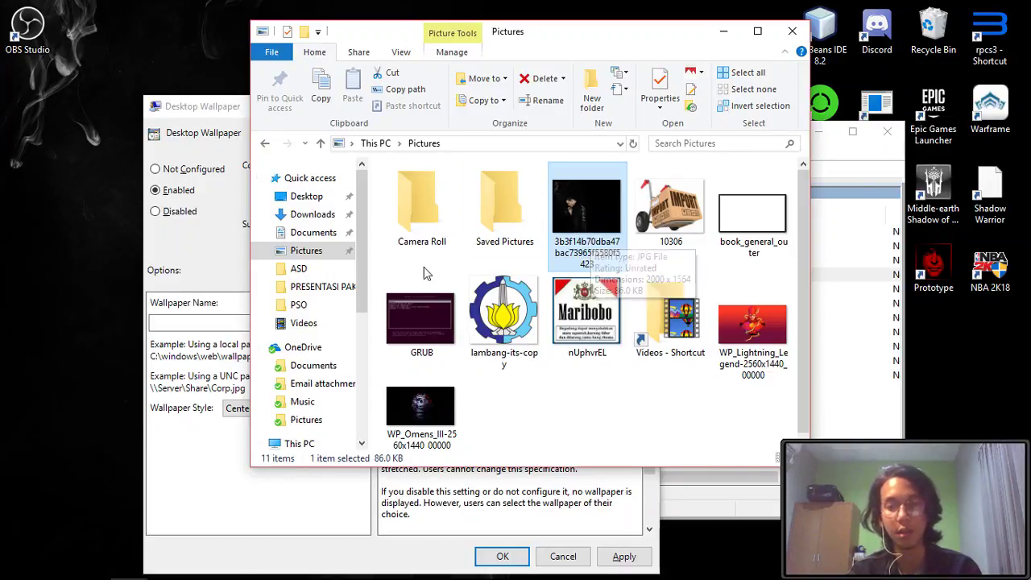
click(156, 458)
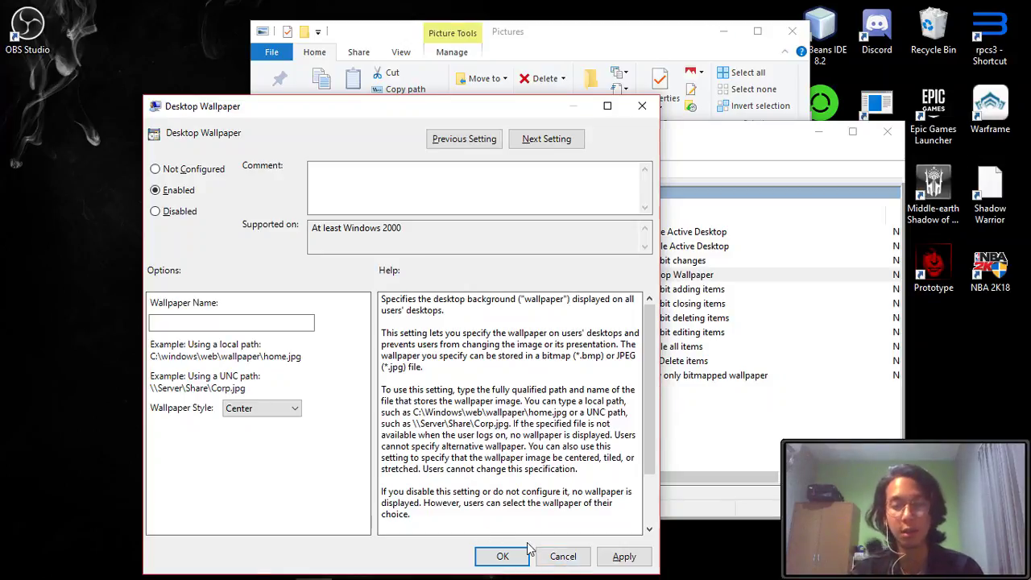
click(562, 557)
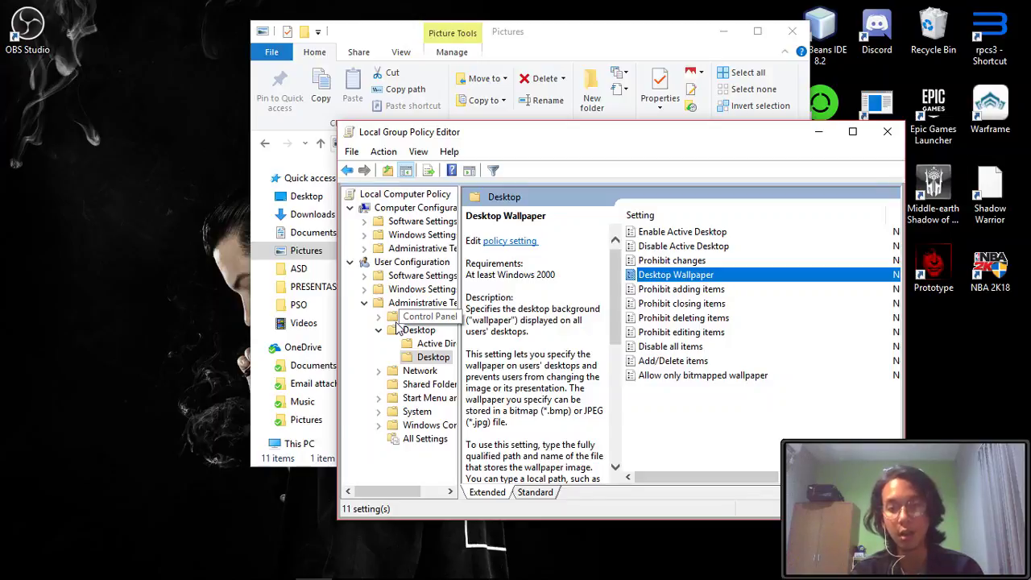
- Open the Personalization policies under Administrative Templates > Control Panel
click(422, 303)
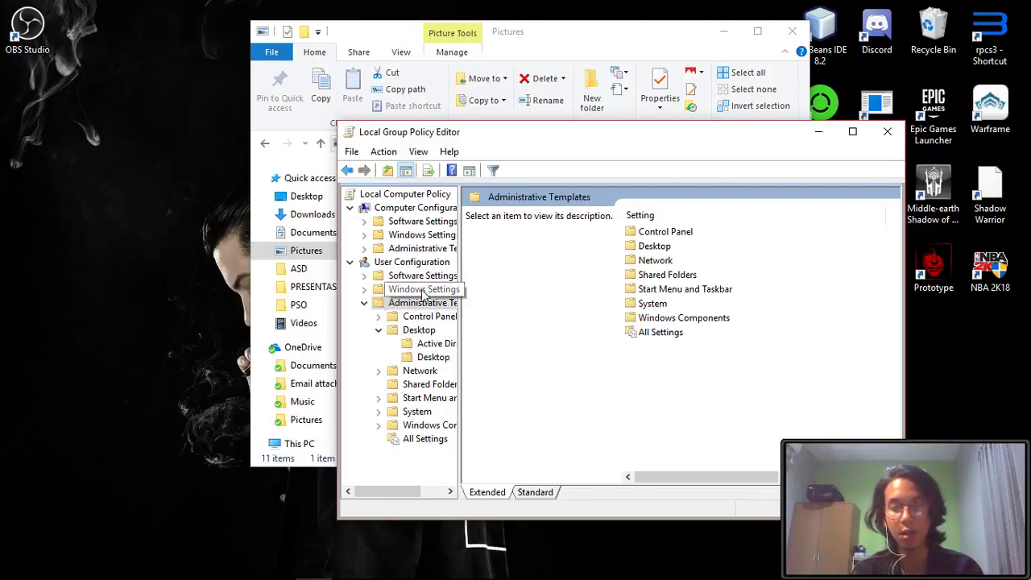
click(420, 317)
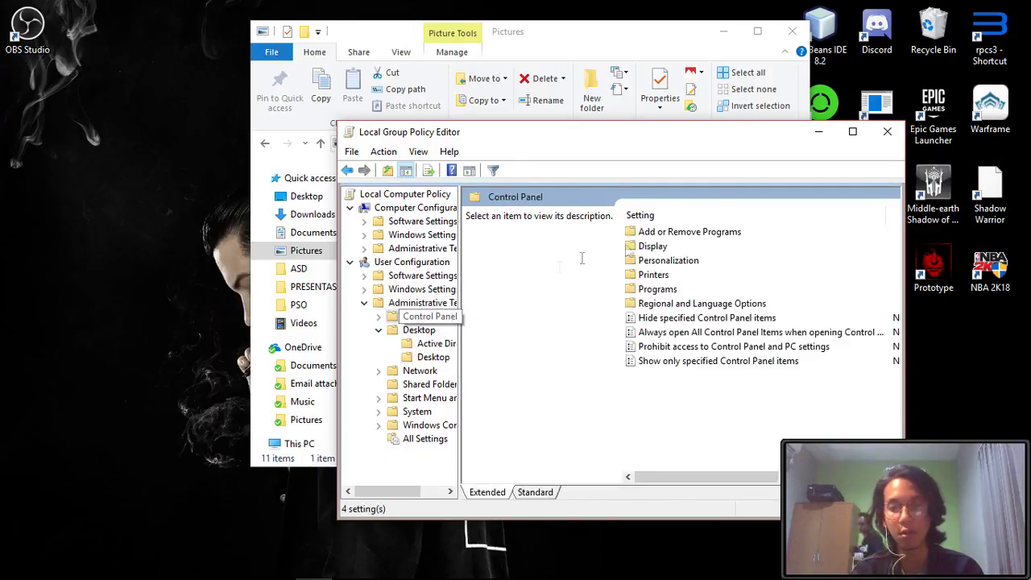
double_click(684, 263)
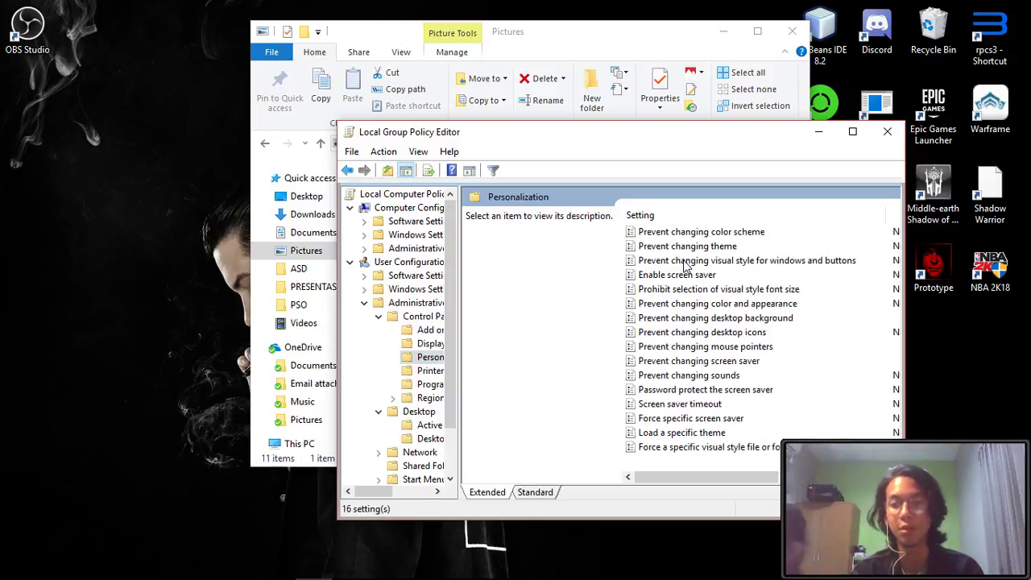
key(alt+Tab)
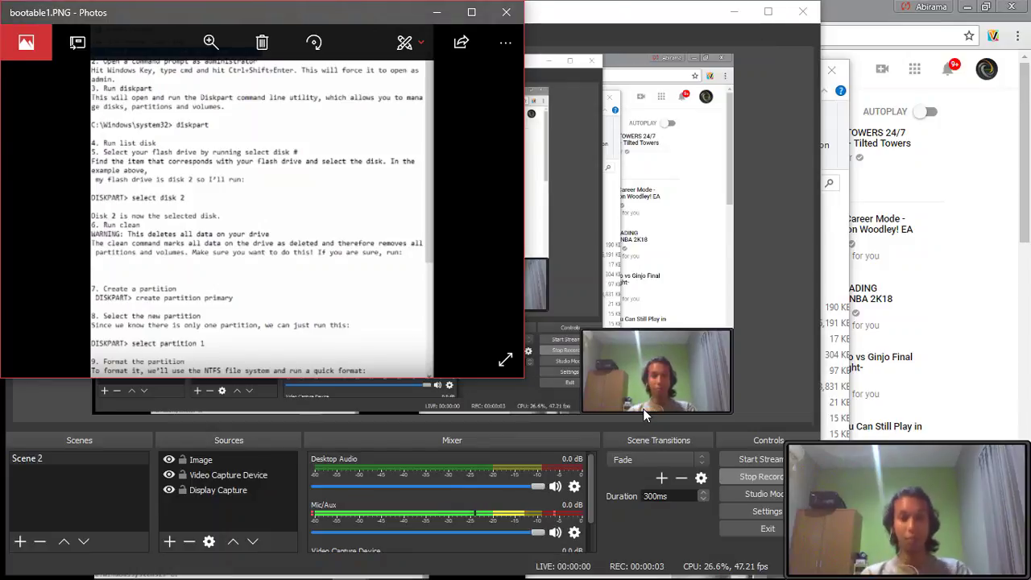
- Bring the bootable1.PNG instructions forward and search the Start menu for 'command'
key(alt+Tab)
key(alt+Tab)
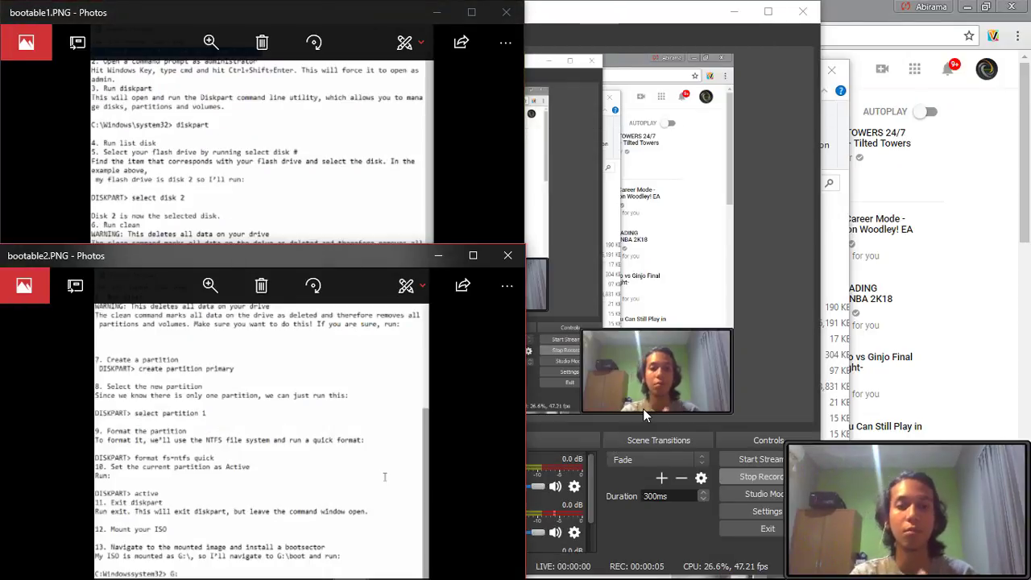
click(344, 198)
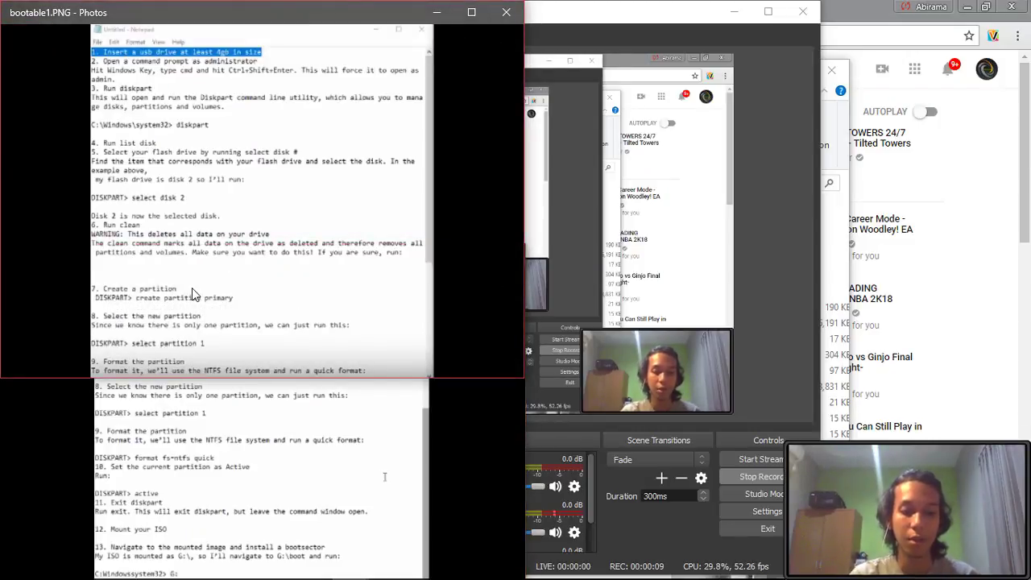
key(super)
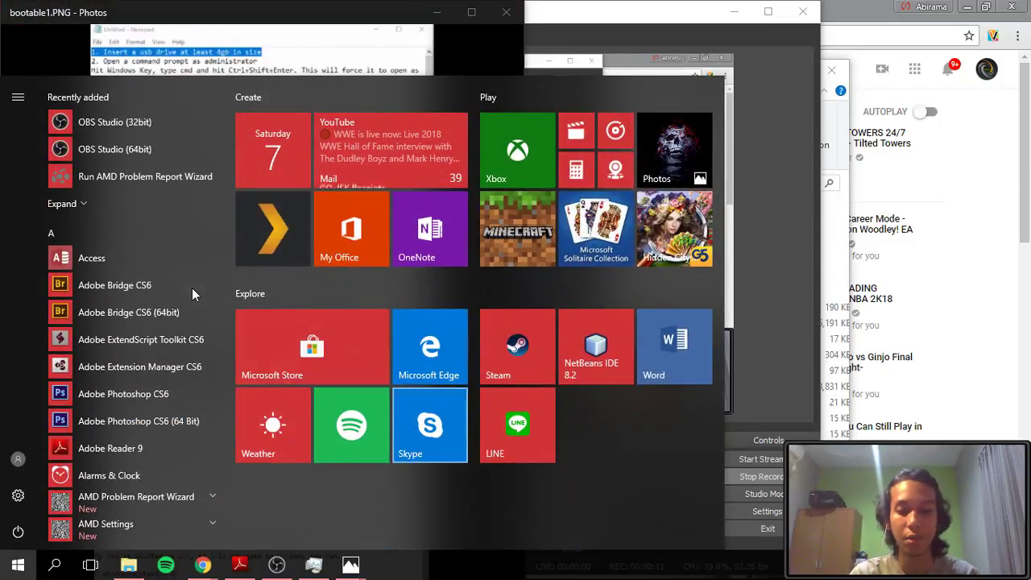
key(super)
text(command)
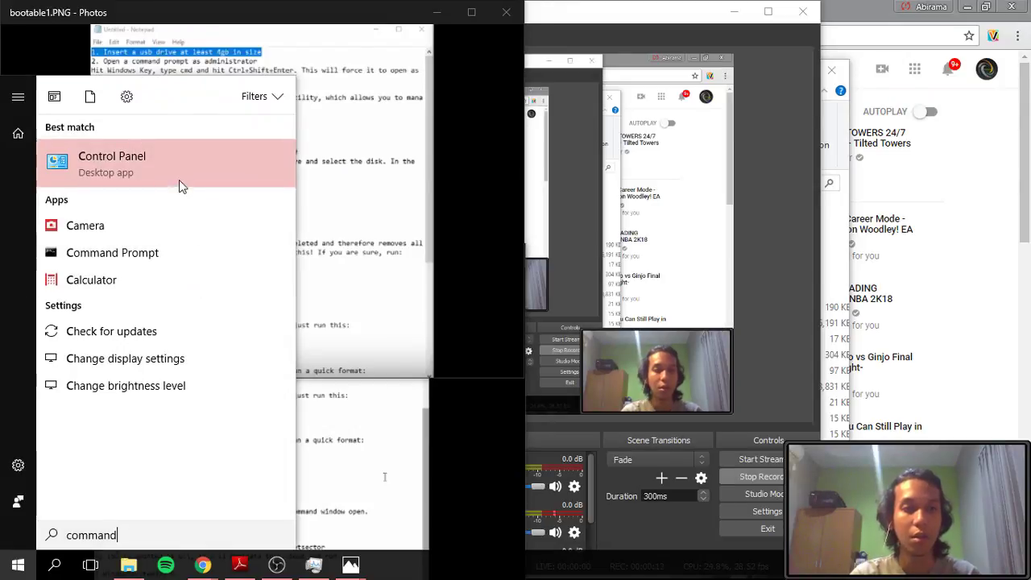
- Run Command Prompt as administrator, approve elevation, and enter diskpart
right_click(175, 171)
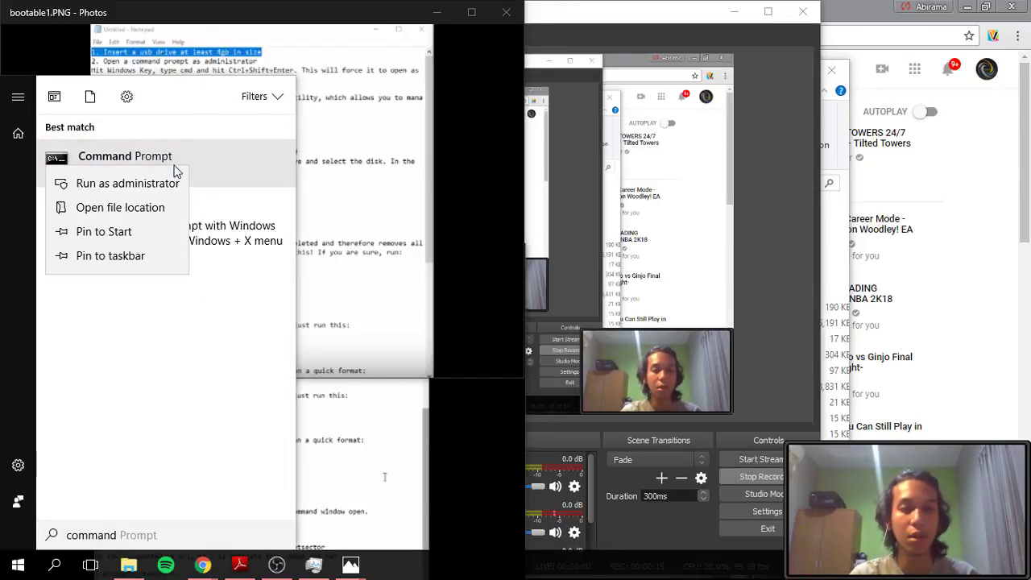
key(Escape)
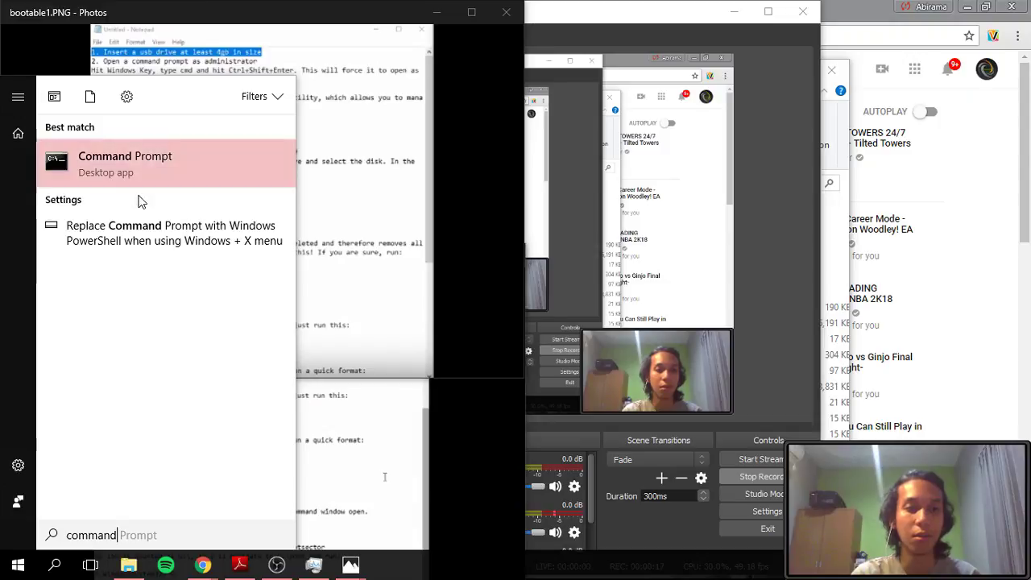
key(ctrl+shift+Return)
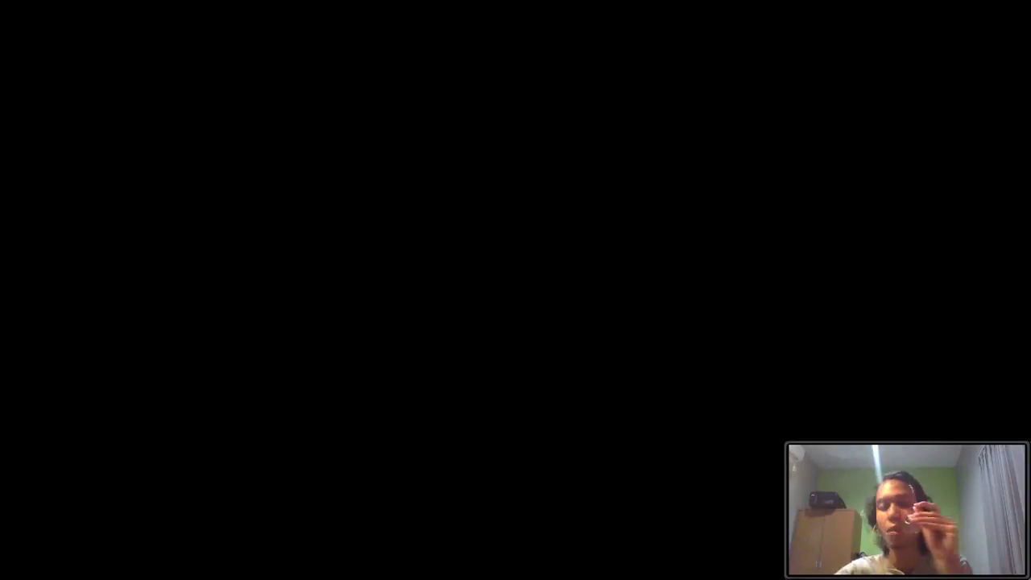
key(alt+y)
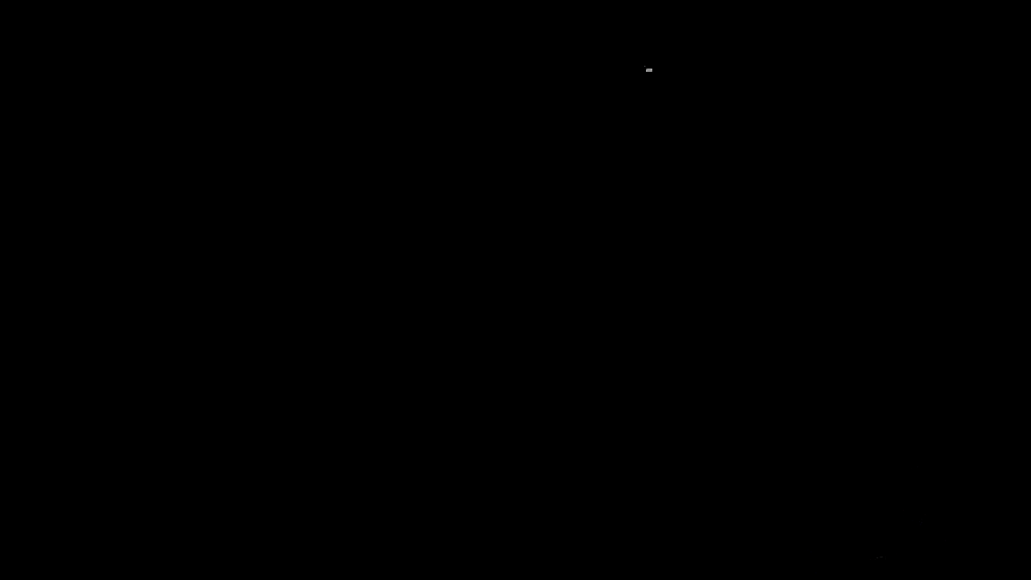
text(di)
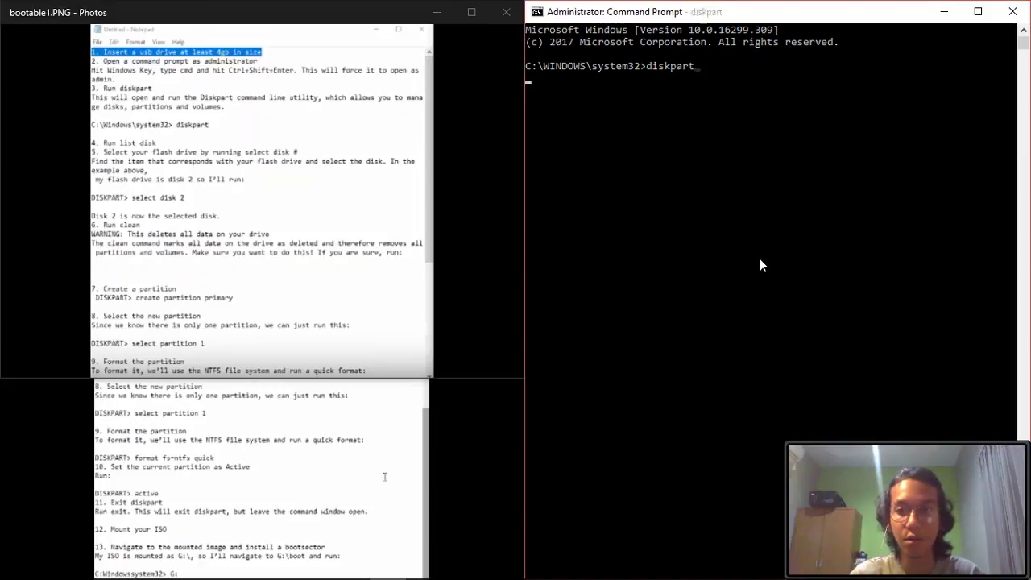
text(skpart)
- Start DiskPart and run 'list disk', showing Disk 0 at 931 GB and Disk 1 at 465 GB
key(Return)
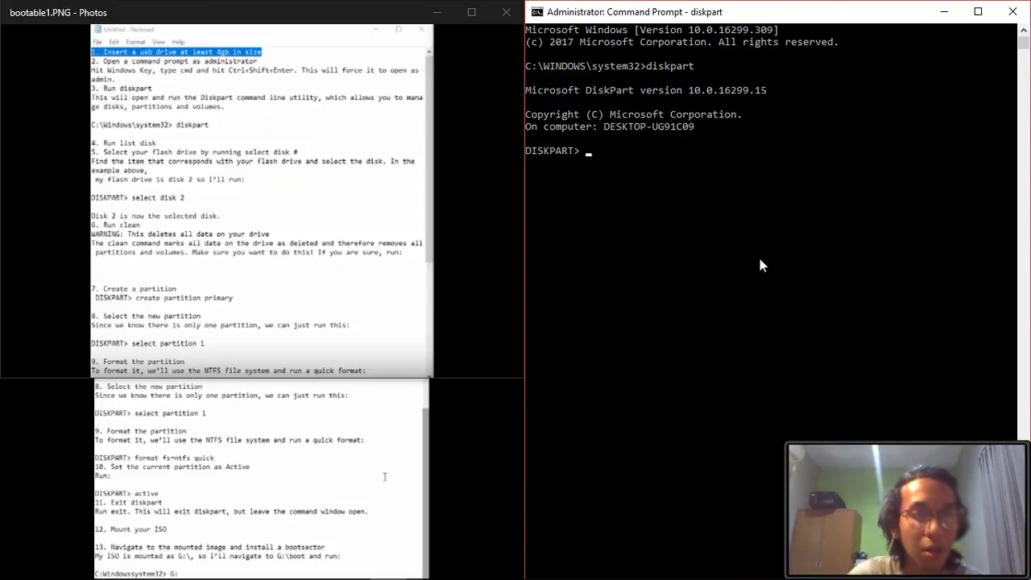
text(list disk)
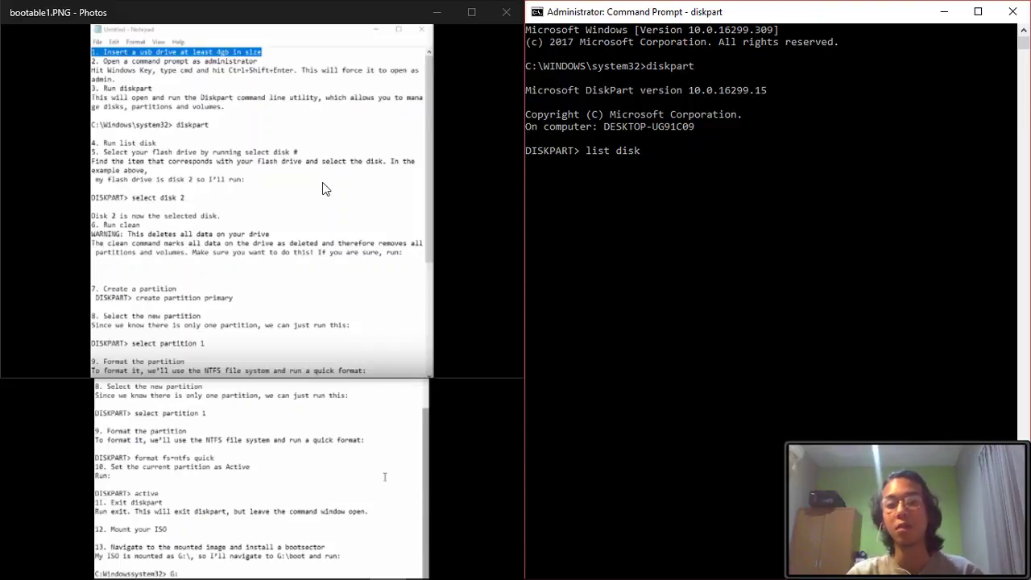
key(Return)
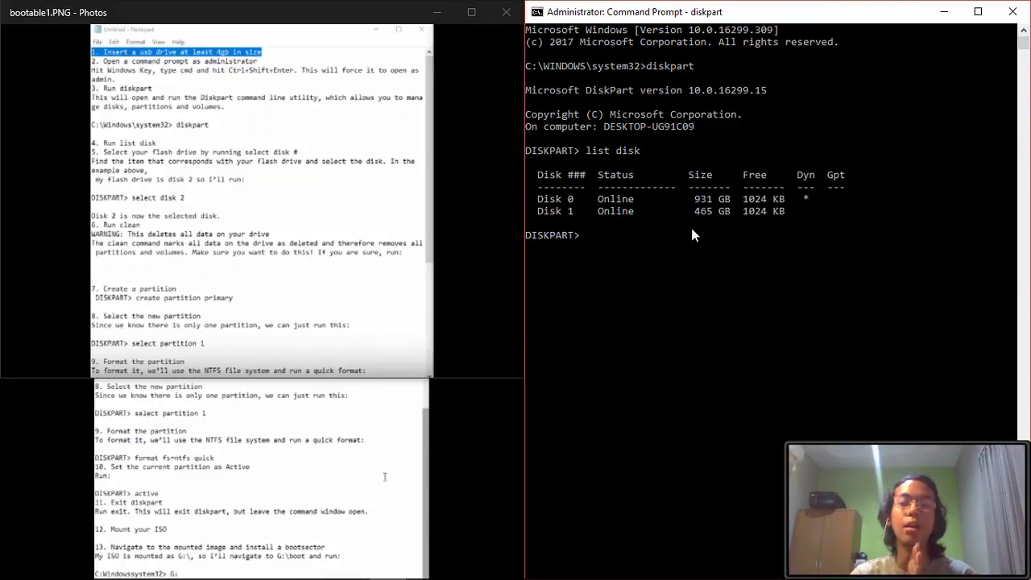
- Cycle through open windows and bring the bootable1.PNG diskpart instructions to the front
key(alt+Tab)
key(alt+Tab)
key(alt+Tab)
key(alt+Tab)
key(alt+Tab)
key(alt+Tab)
key(alt+Tab)
key(alt+Tab)
key(alt+Tab)
key(alt+Tab)
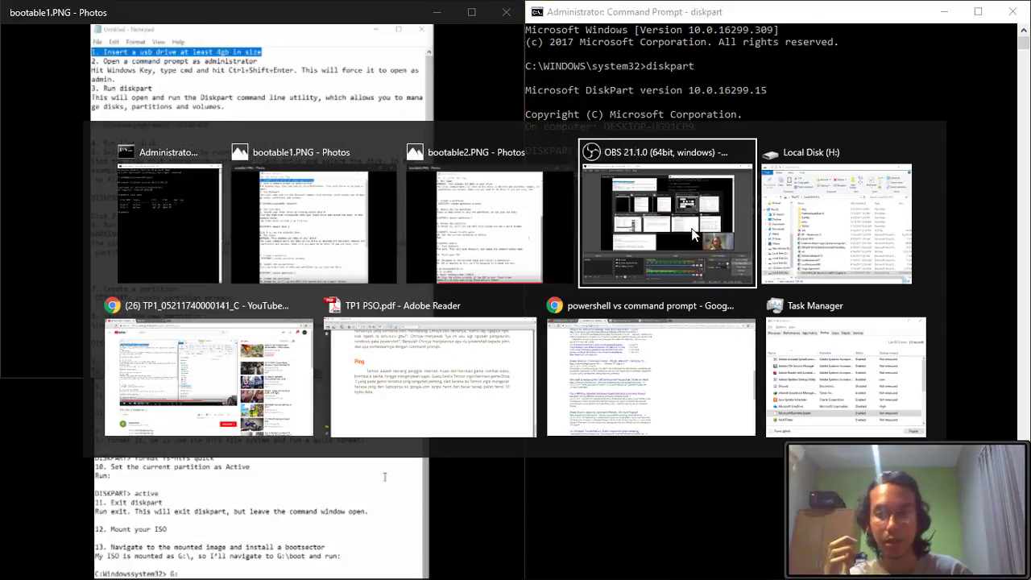
key(alt+Tab)
key(alt+Tab)
key(alt+Tab)
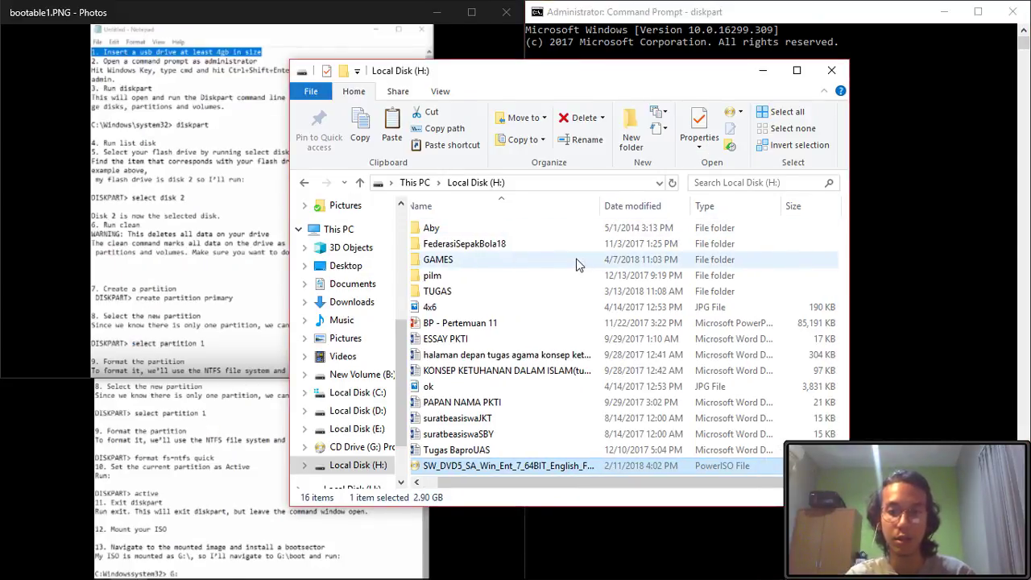
key(alt+Tab)
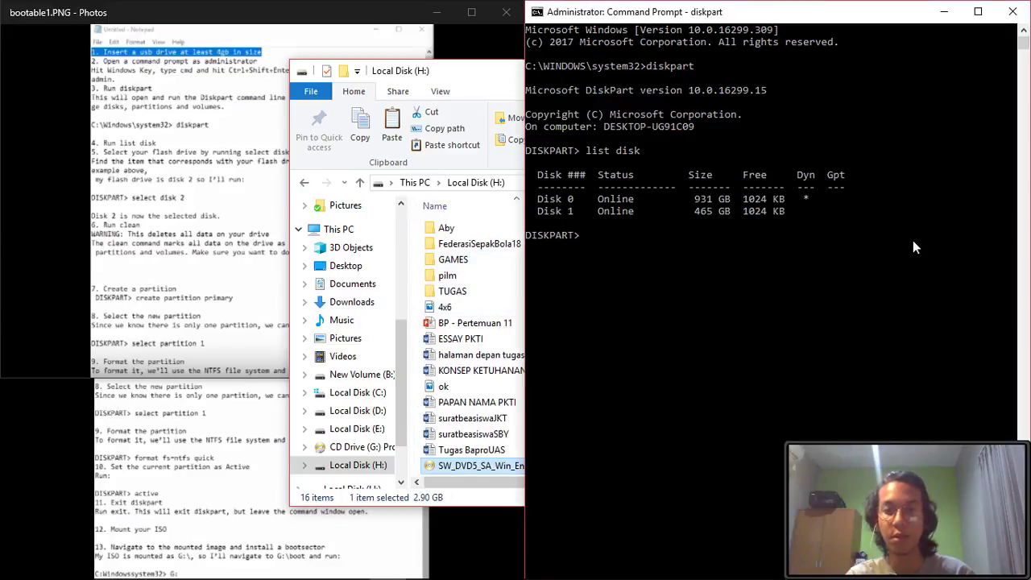
key(alt+Tab)
key(alt+Tab)
key(alt+Tab)
key(alt+Tab)
key(alt+Tab)
key(alt+Tab)
key(alt+Tab)
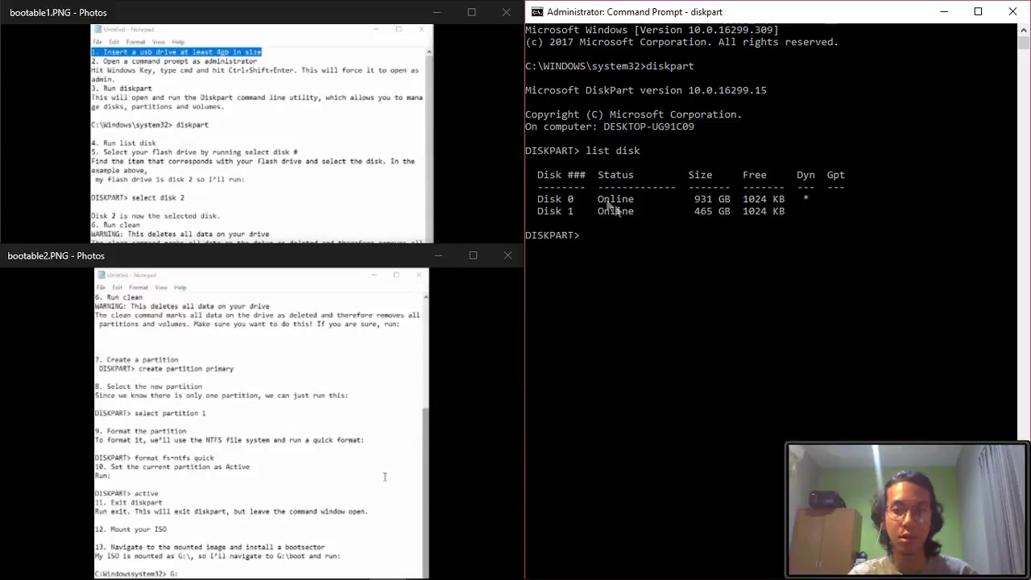
click(348, 164)
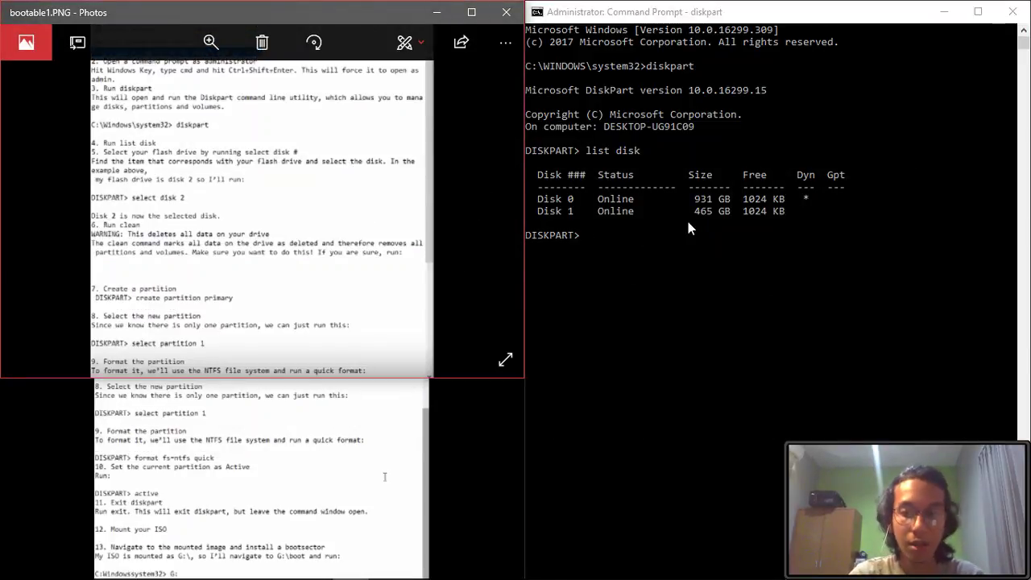
- Return to the Command Prompt console and review the earlier DiskPart output
click(623, 245)
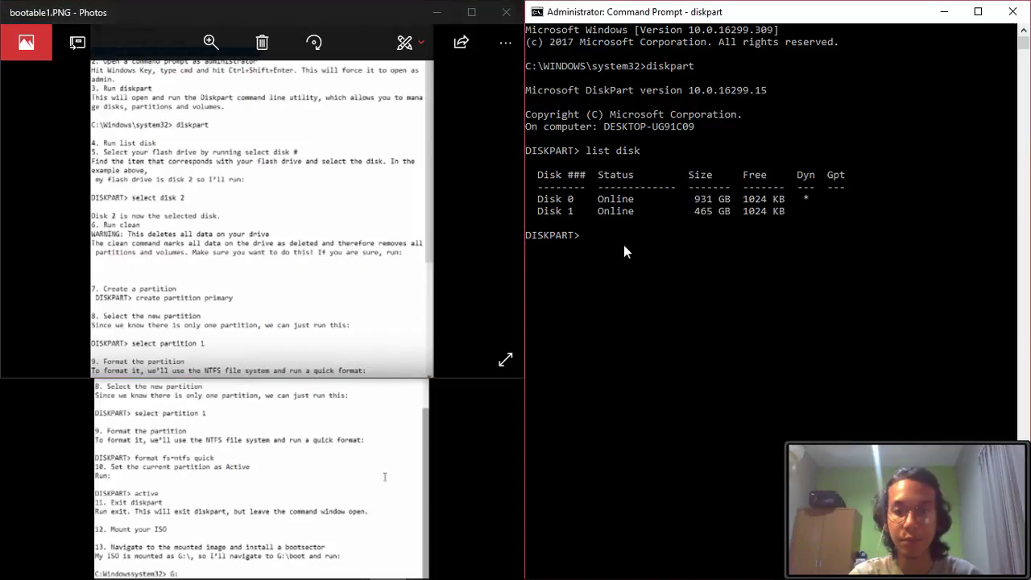
click(602, 238)
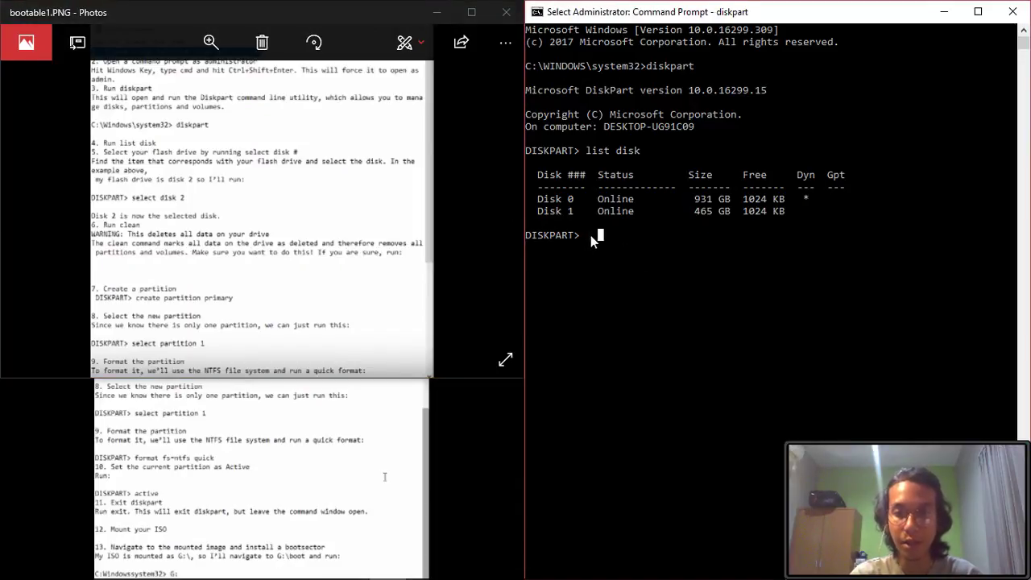
key(Escape)
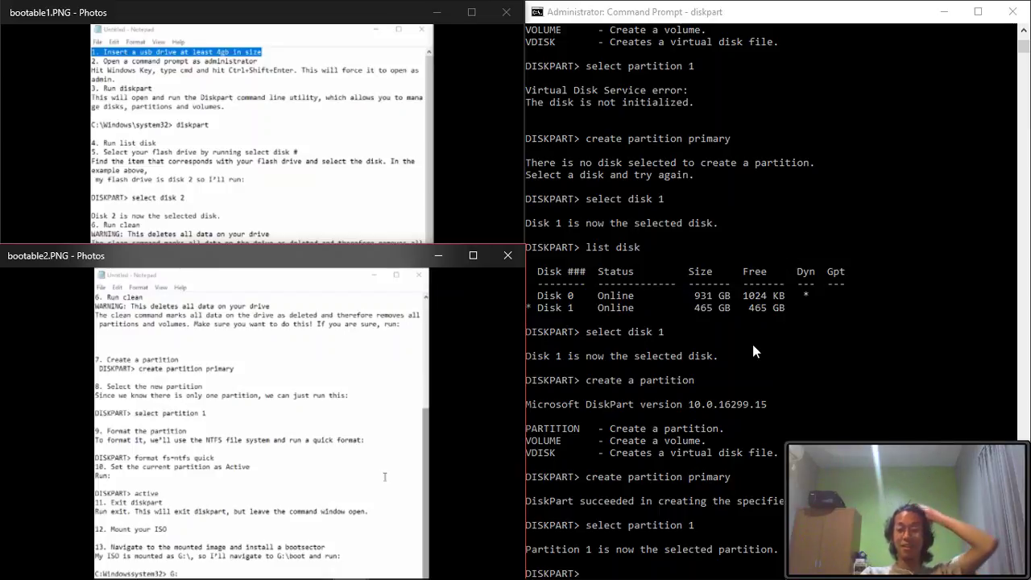
click(650, 452)
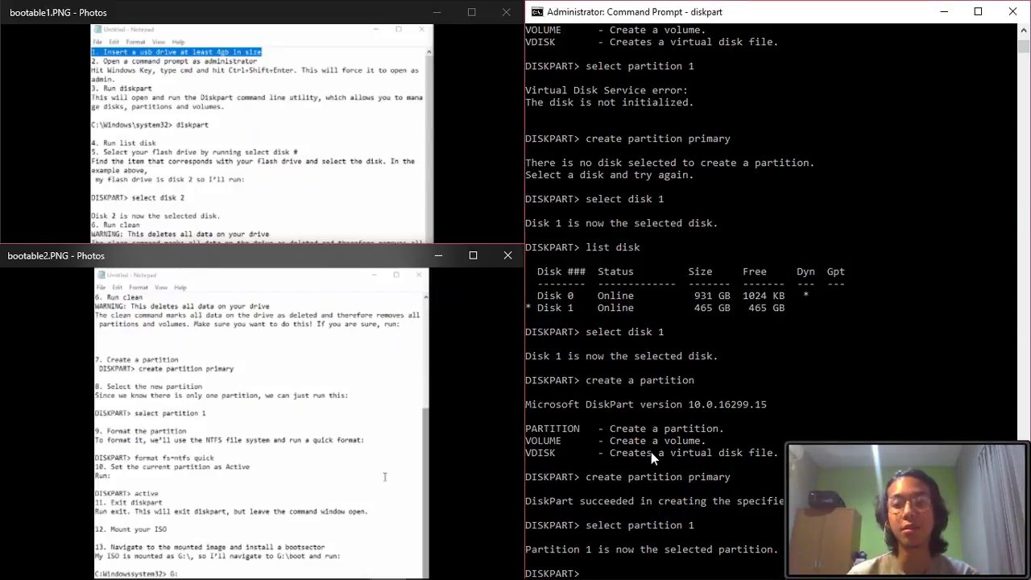
scroll(651, 452, up, 10)
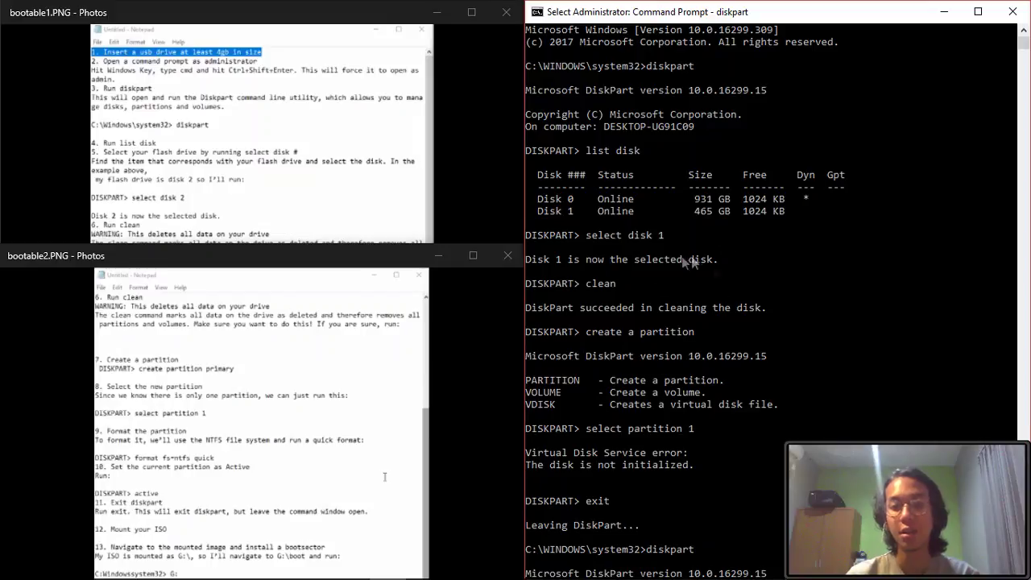
scroll(706, 342, down, 12)
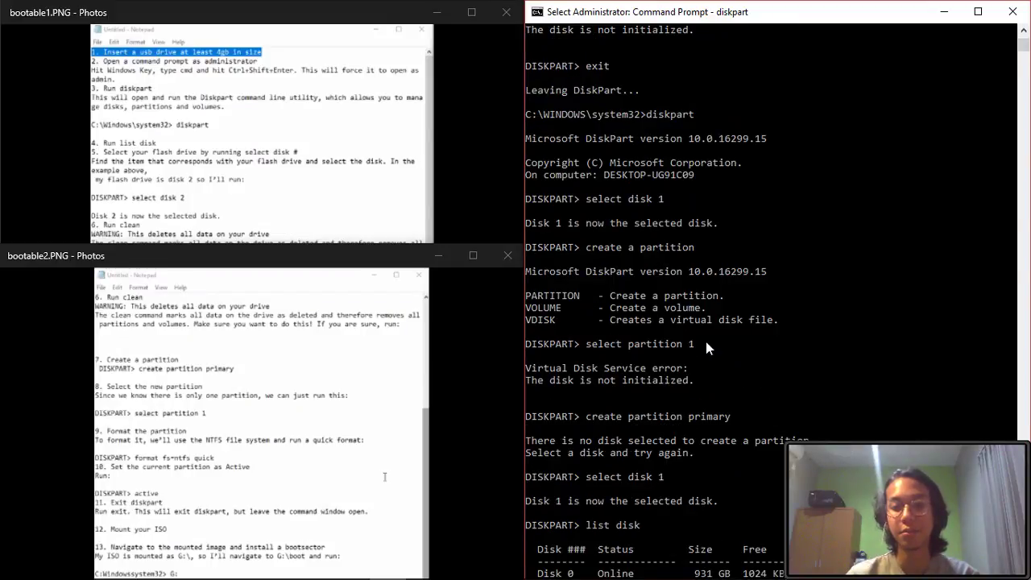